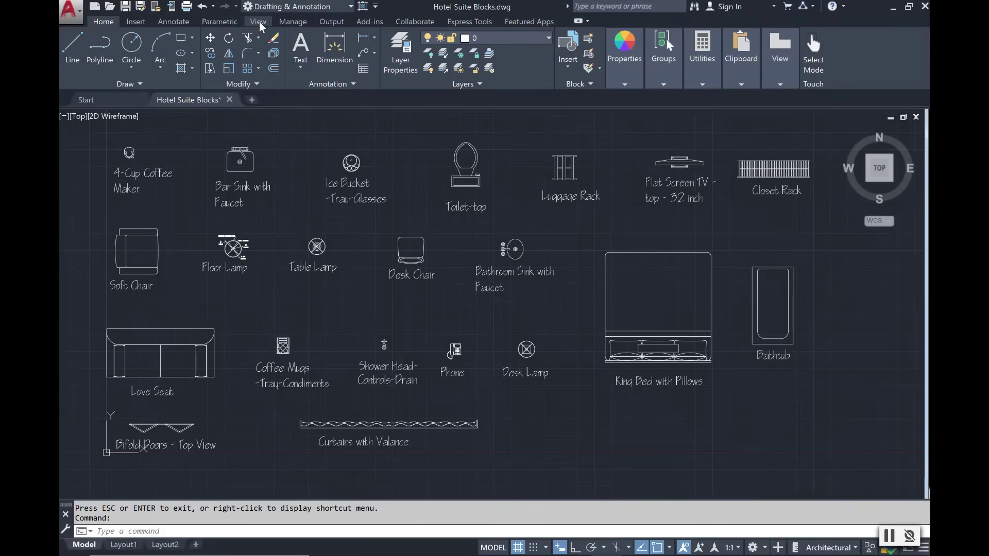
Open DesignCenter and browse from the Sample folder through en-us\DesignCenter to the blocks in Home - Space Planner.dwg.
click(258, 21)
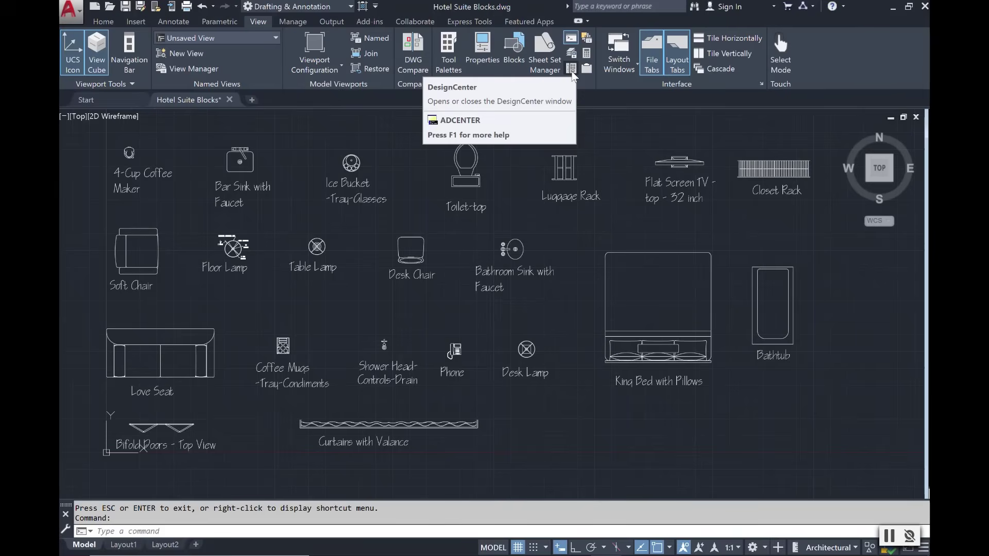
click(571, 68)
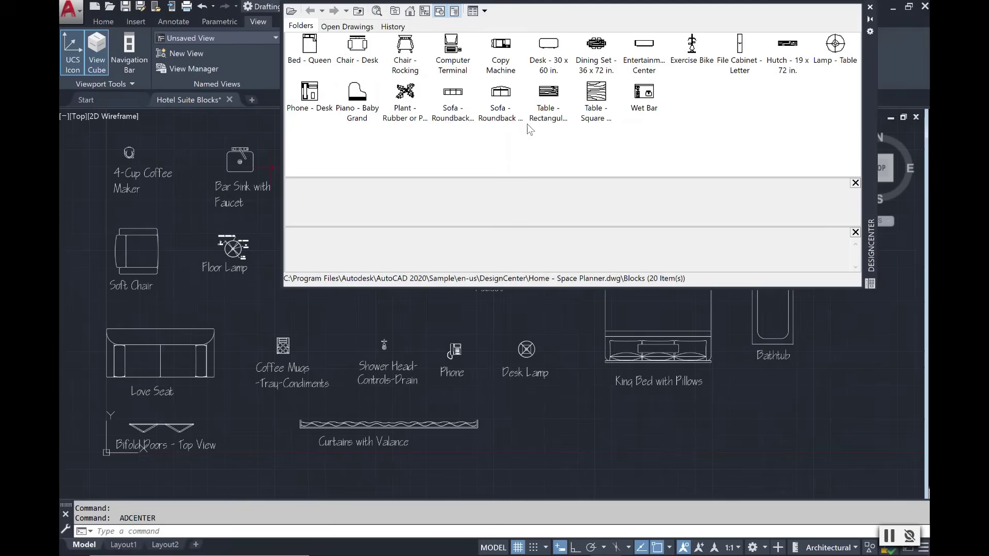
click(409, 11)
click(410, 11)
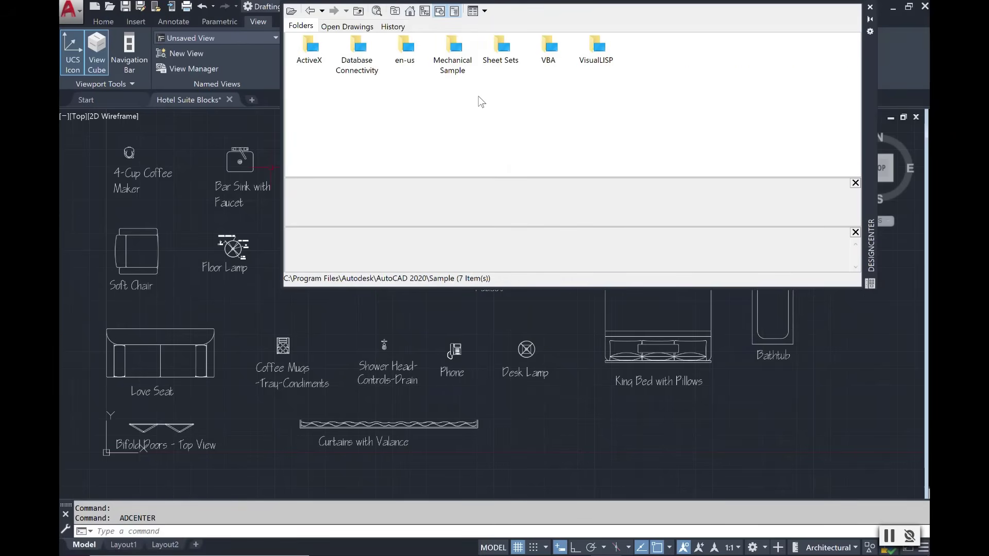
double_click(403, 60)
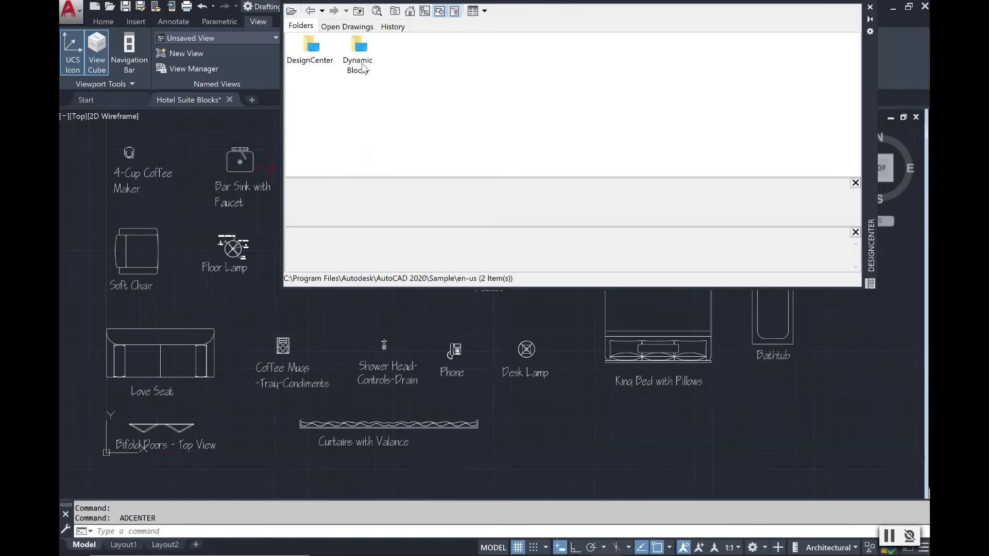
double_click(319, 61)
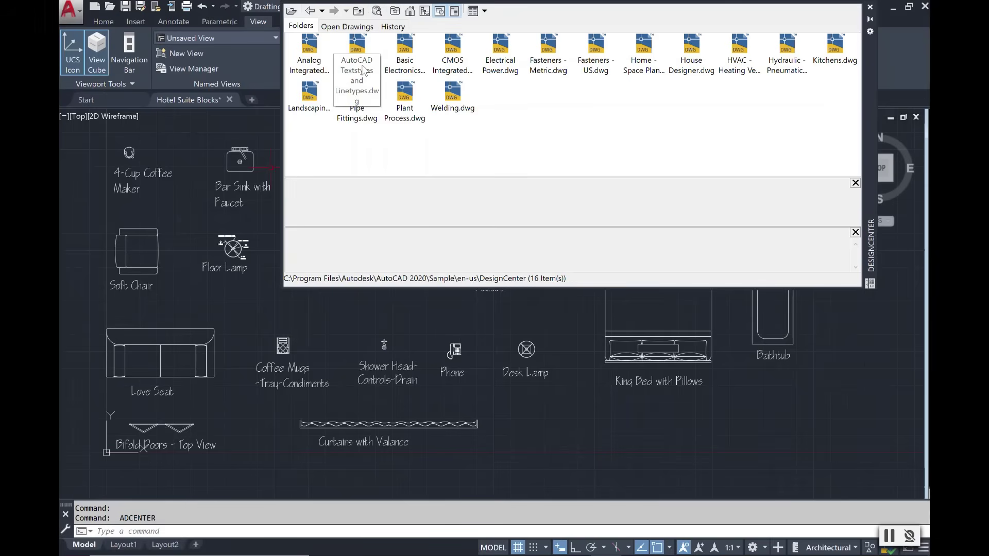
double_click(646, 71)
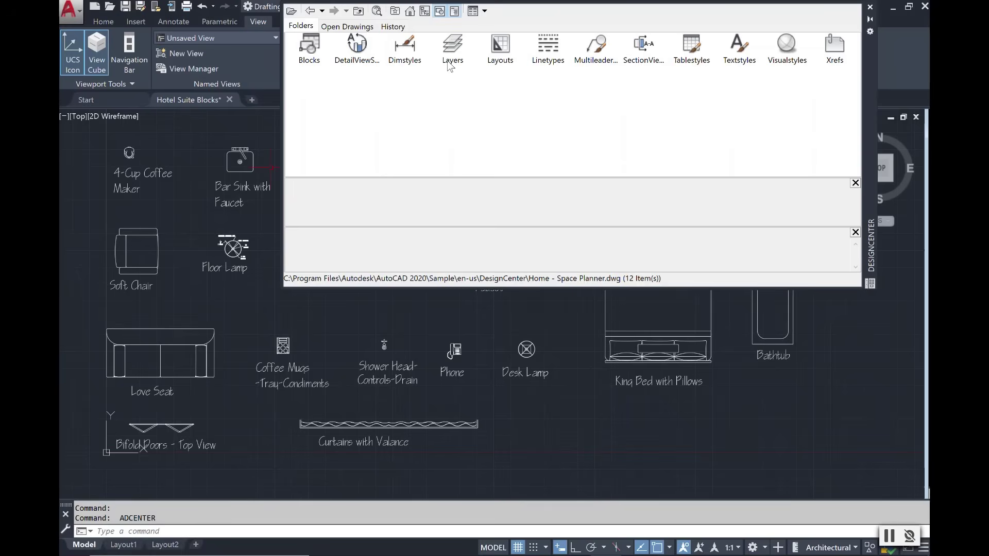
double_click(309, 62)
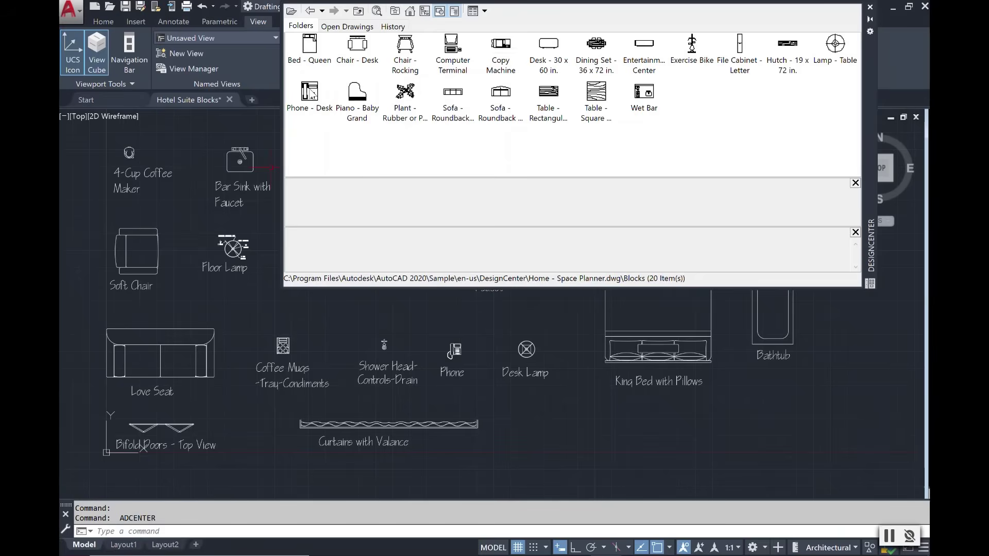
Preview the Bed - Queen block and open its insertion settings.
click(309, 48)
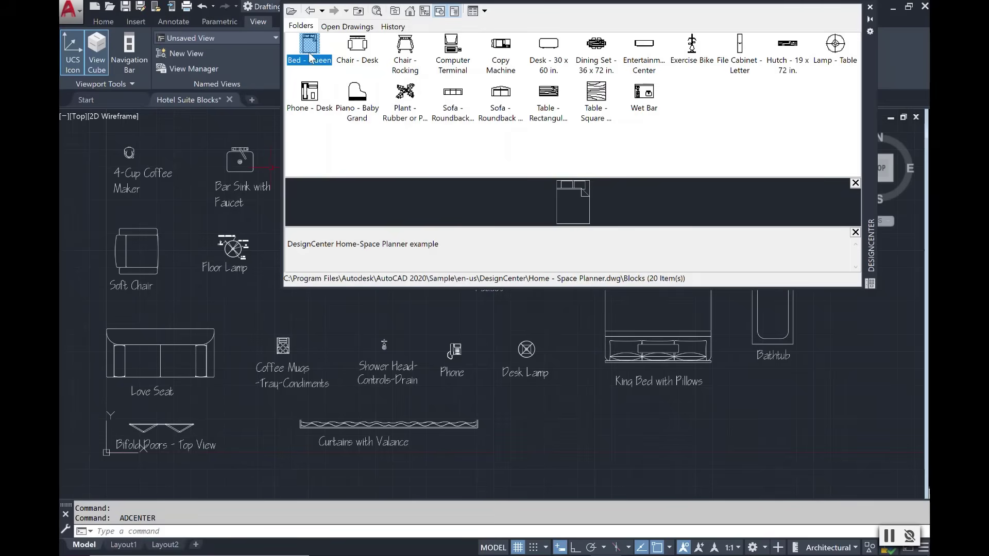
drag(312, 58, 325, 73)
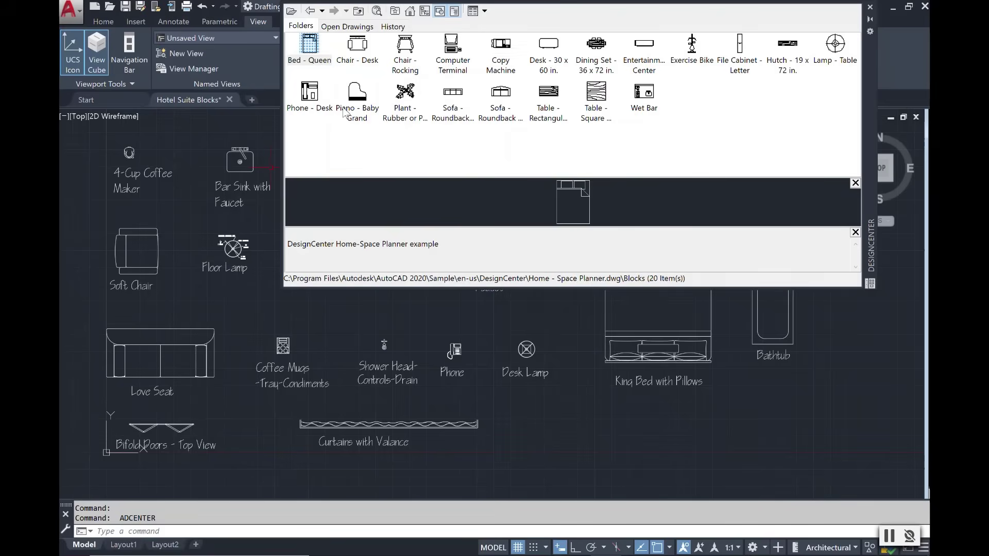
double_click(311, 49)
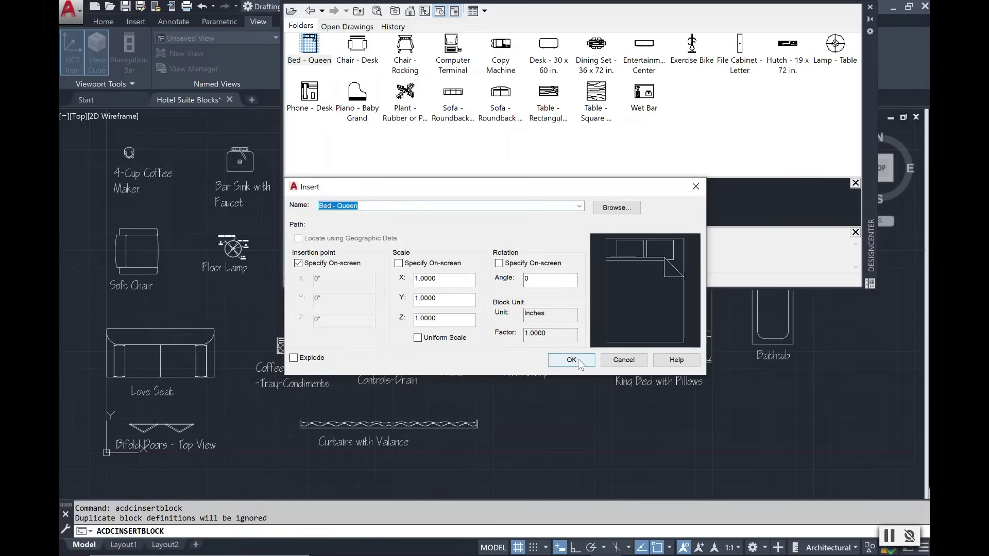
click(613, 209)
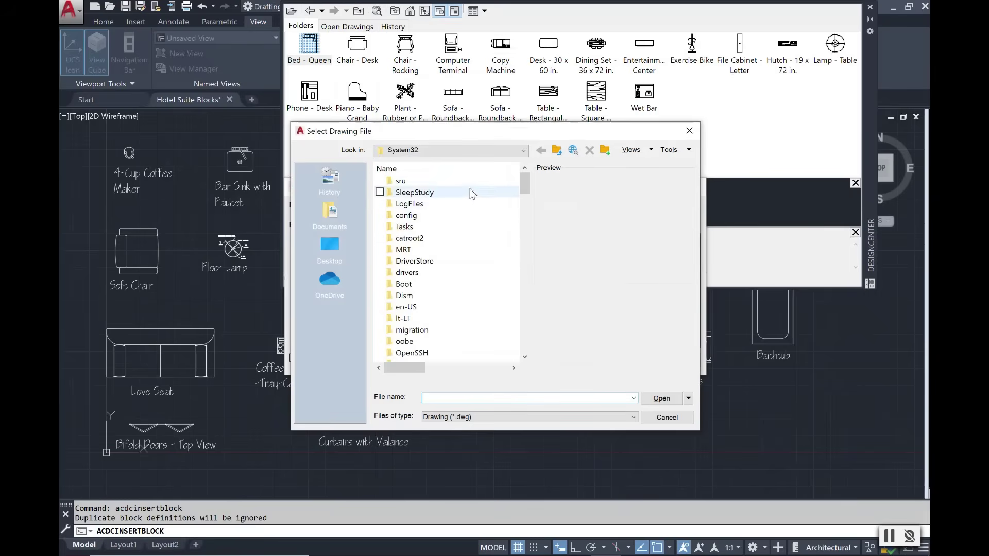
double_click(459, 306)
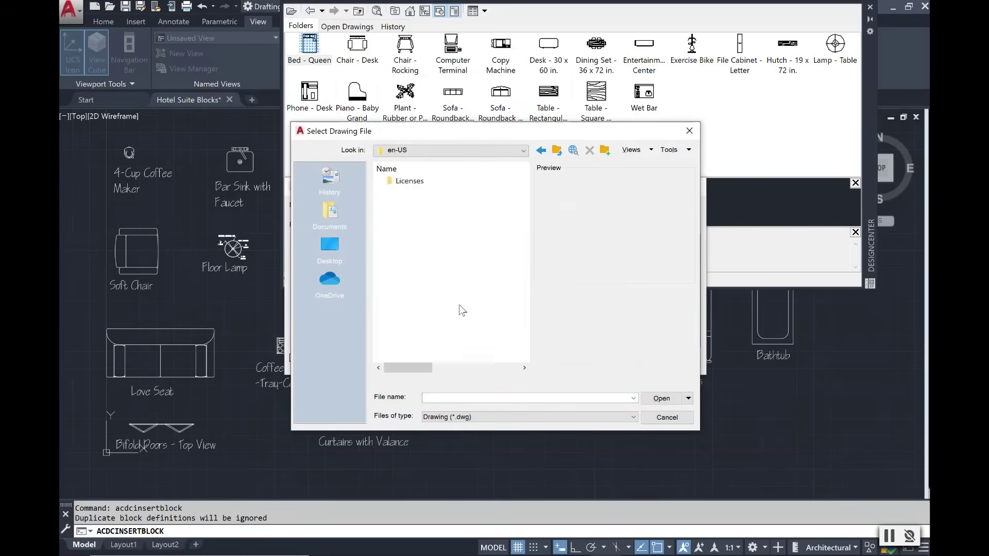
click(541, 151)
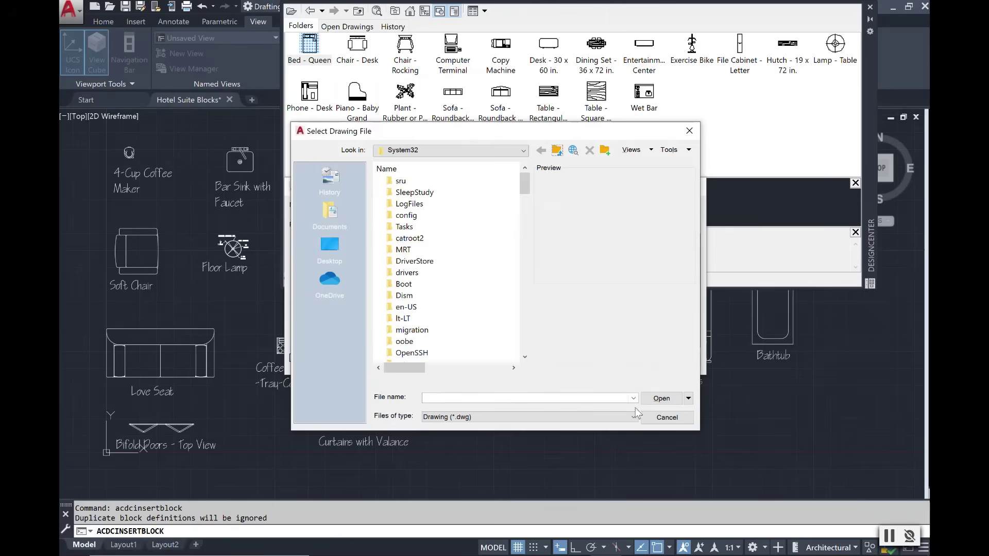
click(666, 417)
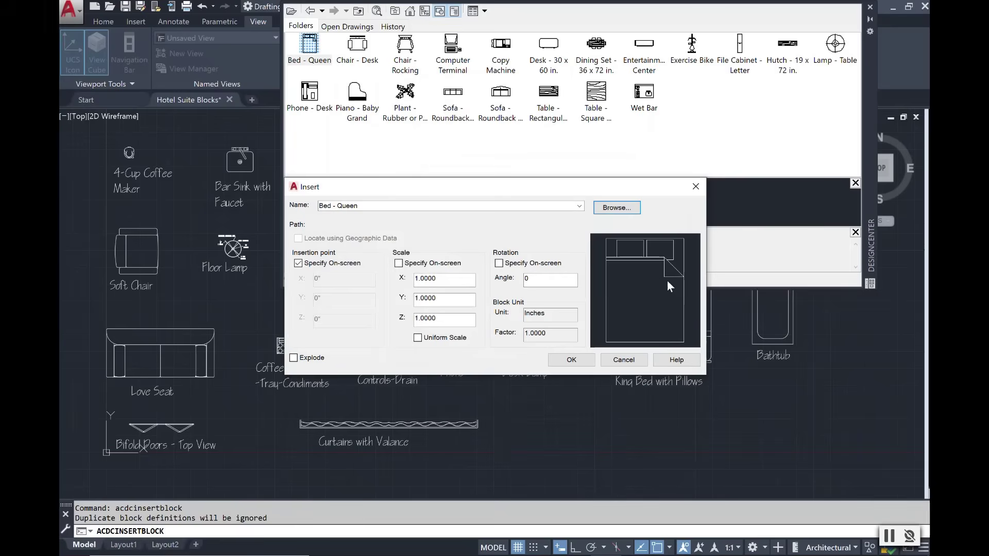
Insert the Bed - Queen block at scale 1 and rotation 0 in the empty area up and left of the existing blocks.
click(578, 359)
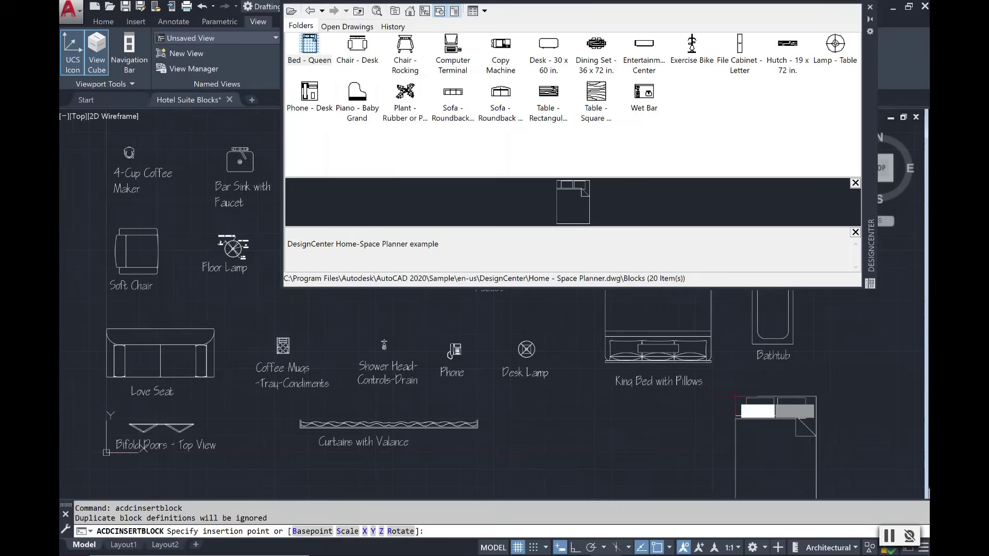
scroll(773, 406, down, 2)
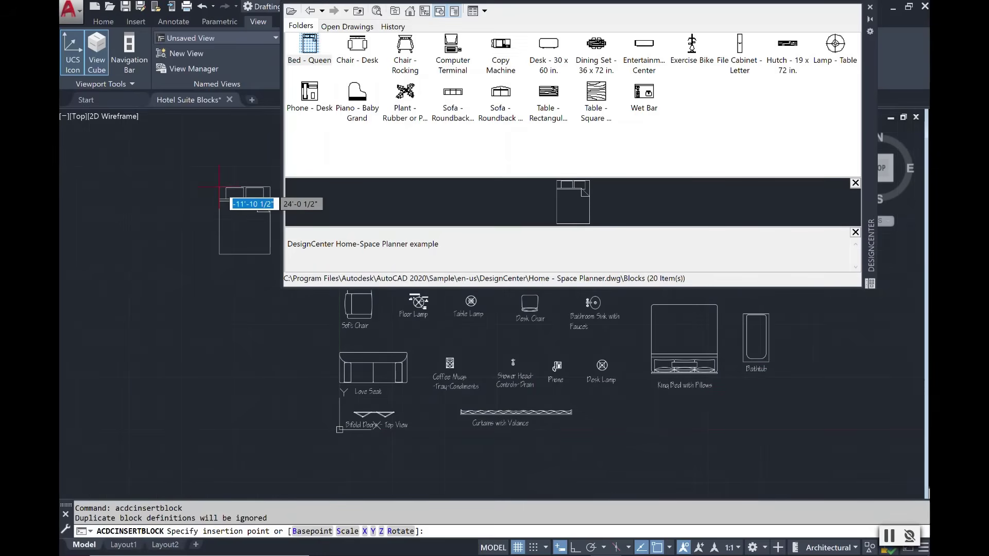
click(219, 187)
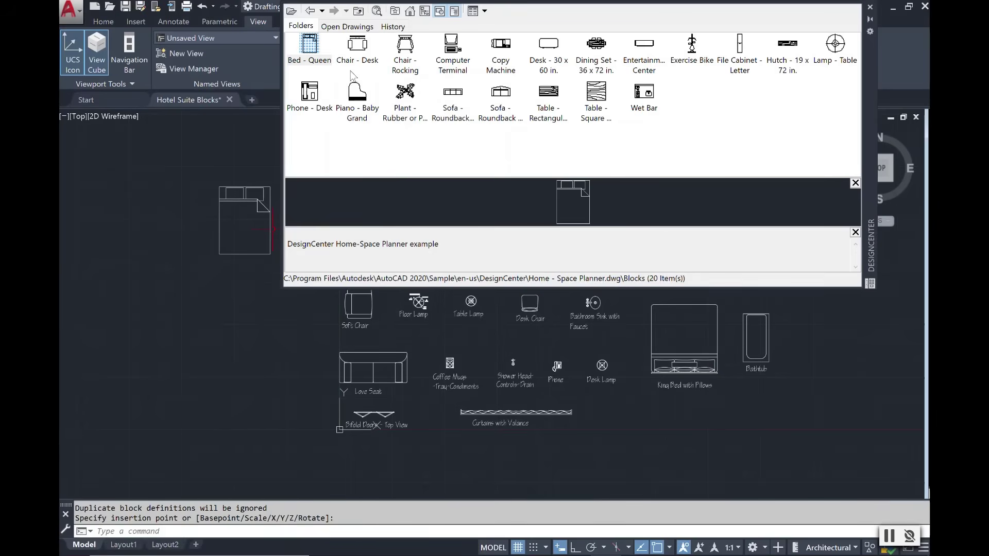
Insert the Chair - Desk block at scale 1 just below the queen bed and close DesignCenter.
double_click(358, 46)
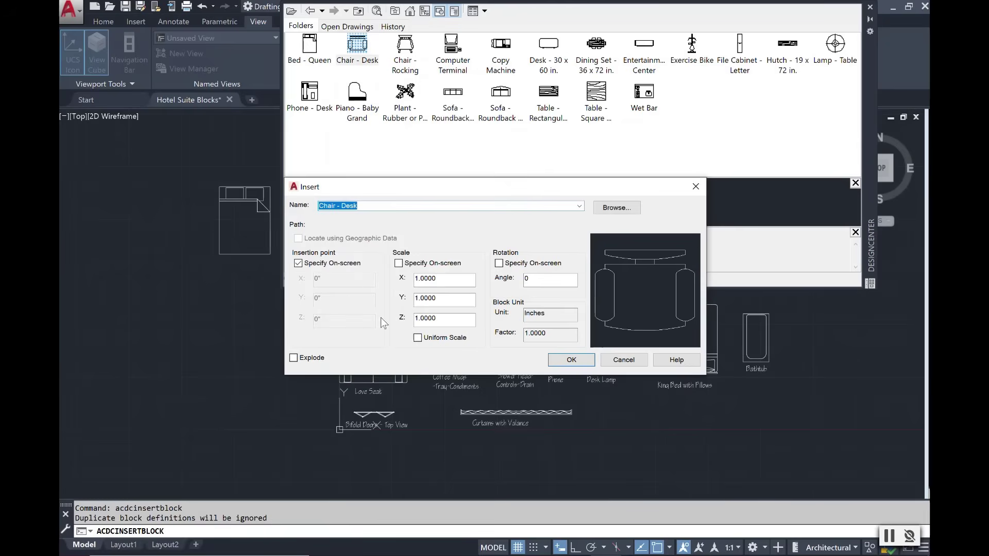
click(568, 360)
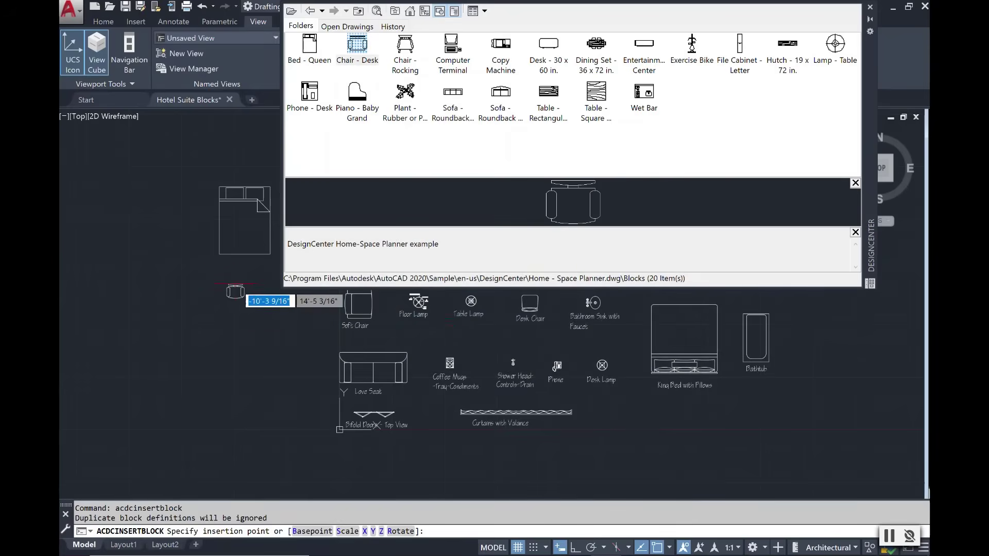
click(244, 284)
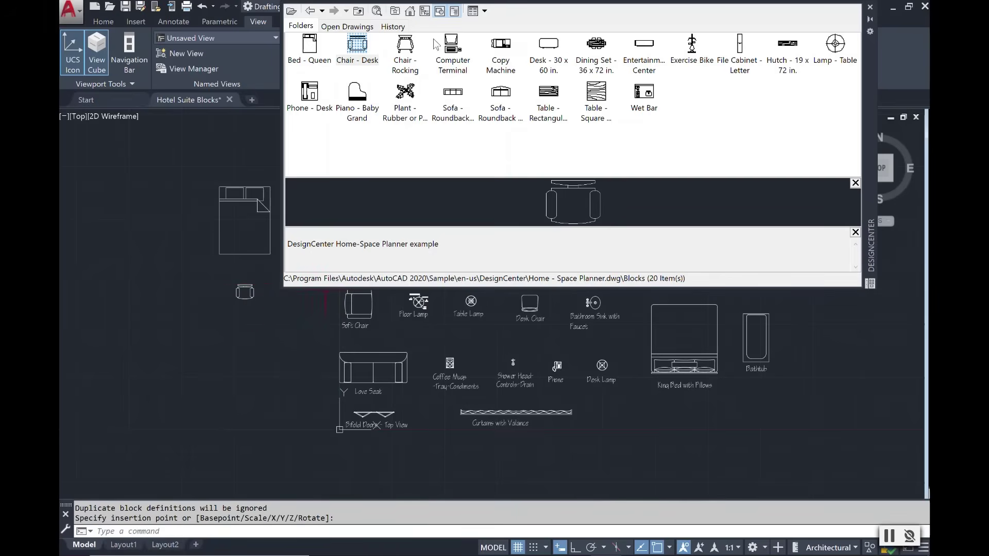
click(870, 7)
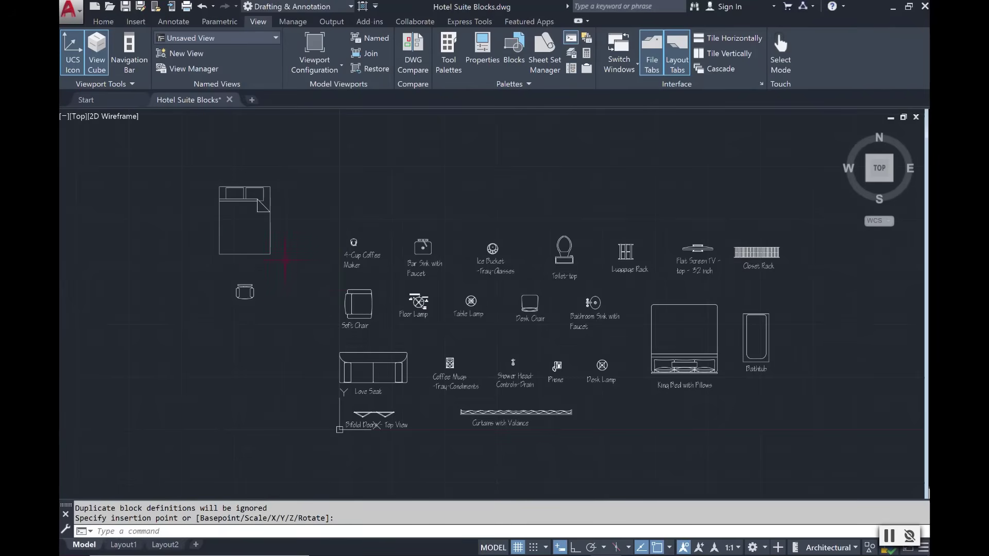
Move the inserted desk chair to just above the 4-Cup Coffee Maker block.
click(270, 316)
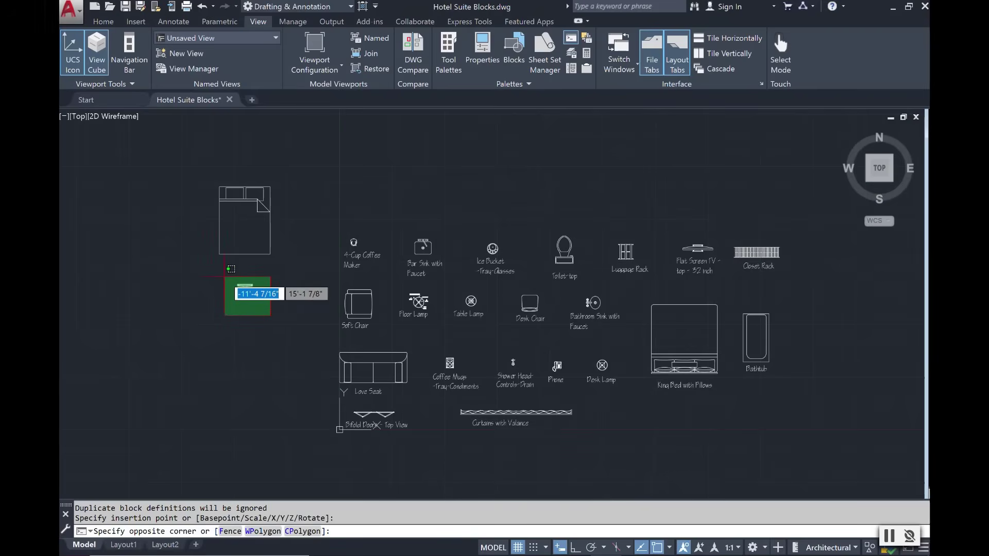
click(225, 277)
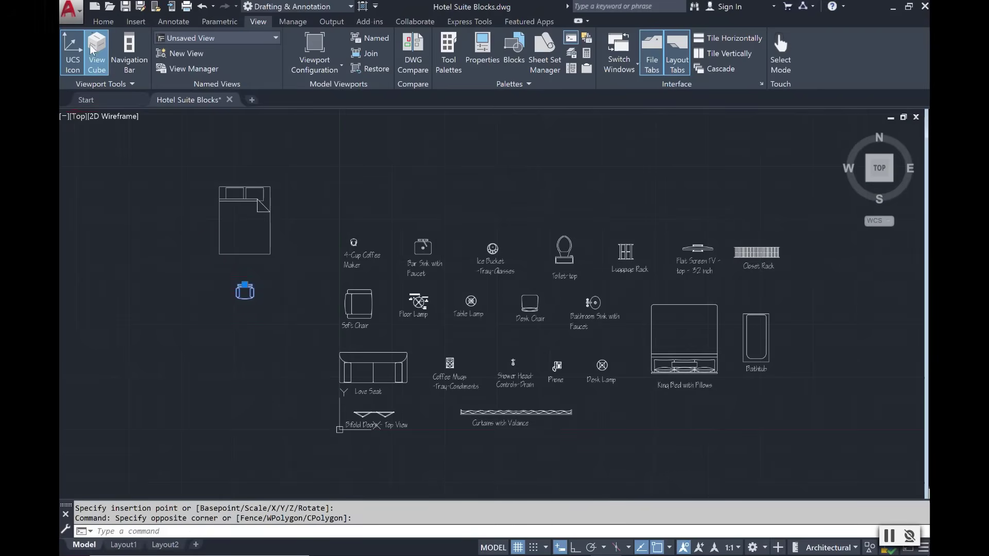
click(103, 21)
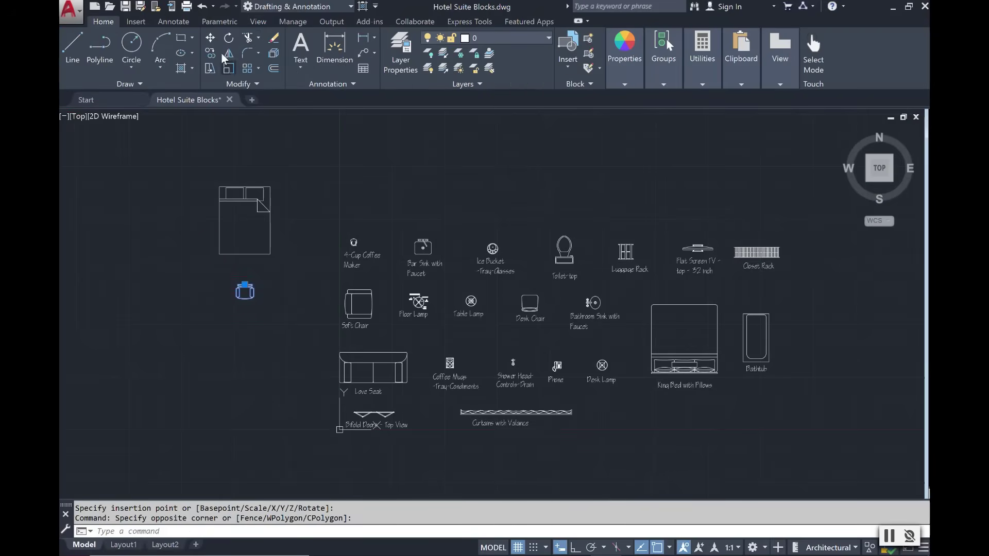
click(211, 38)
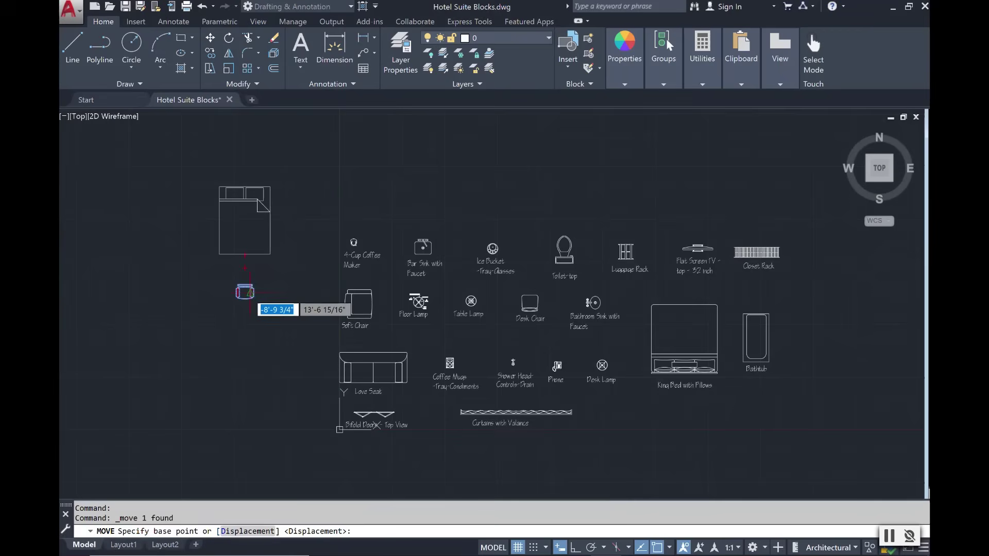
click(245, 292)
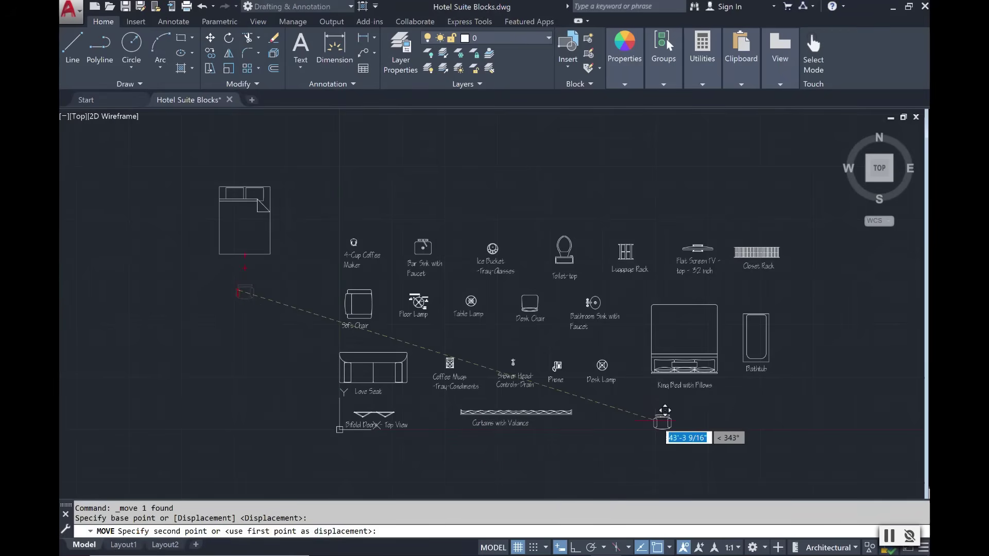
click(357, 210)
Move the queen bed to the space directly below the King Bed with Pillows label.
click(315, 261)
click(197, 157)
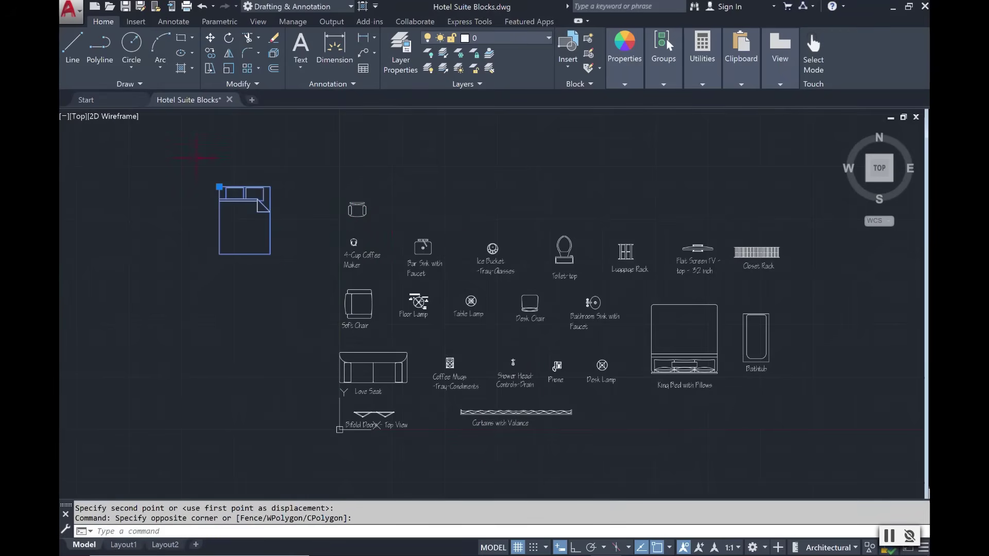
right_click(249, 221)
click(280, 226)
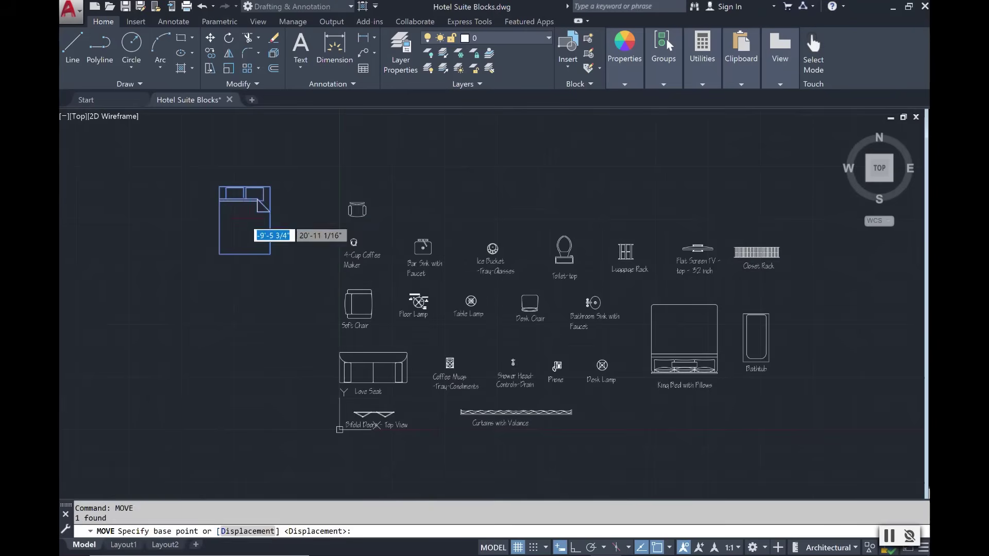
click(244, 217)
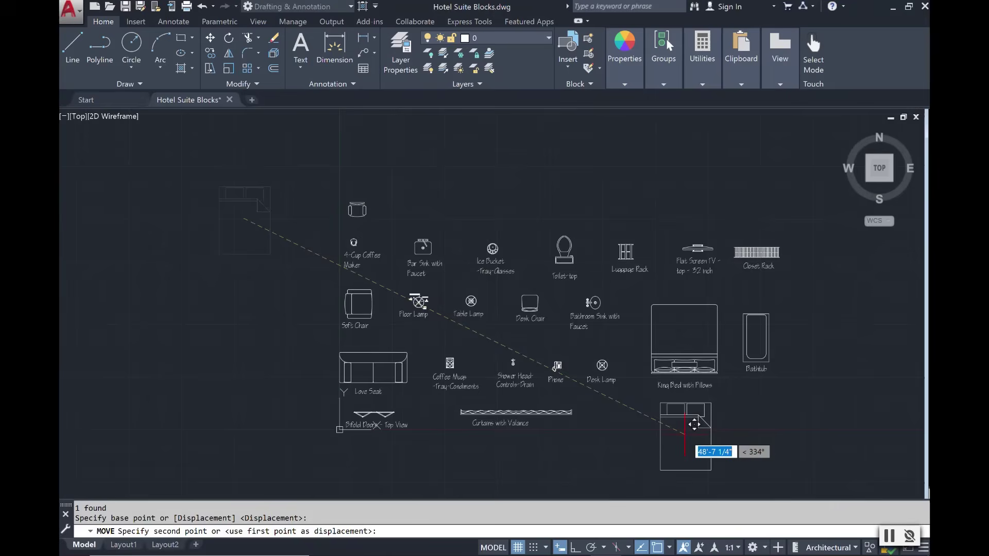
click(694, 425)
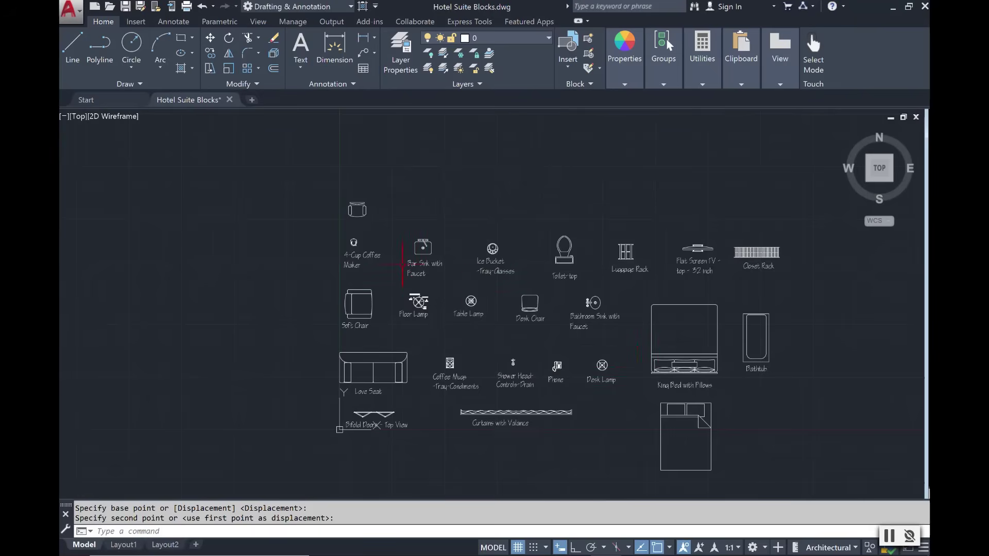
Examine the gallery of blocks defined in this drawing that are ready to insert, including Bed - Queen and Chair - Desk.
click(136, 23)
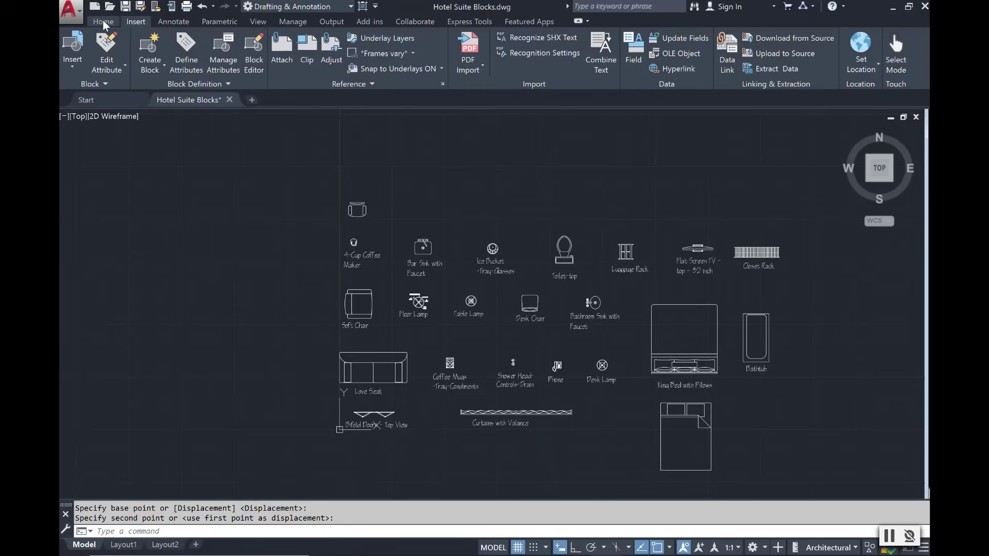
click(73, 72)
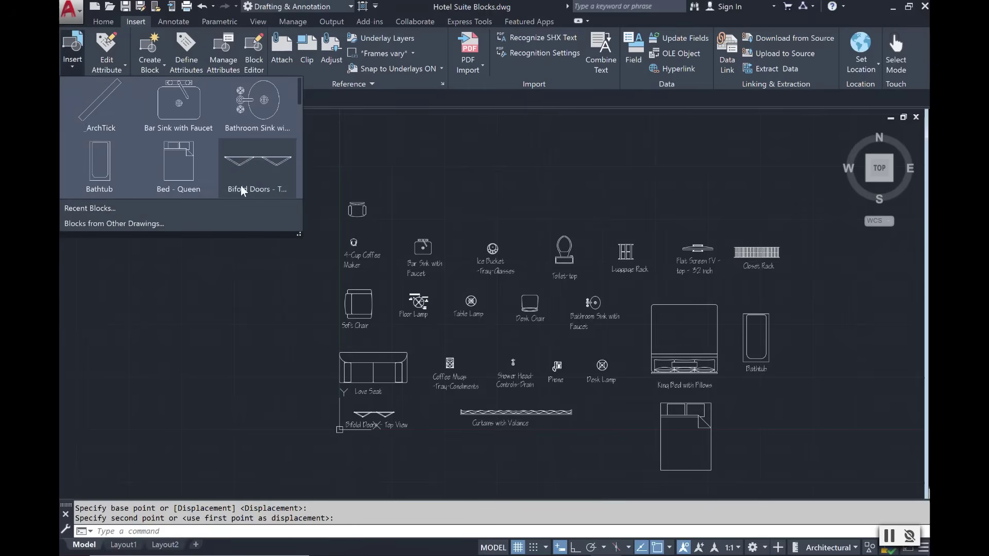
scroll(214, 150, down, 1)
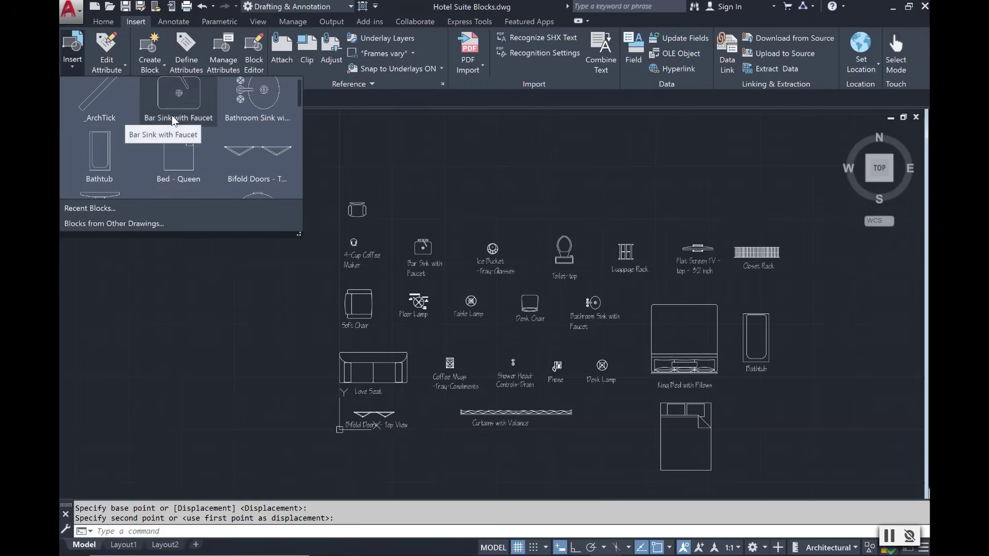
scroll(214, 150, down, 4)
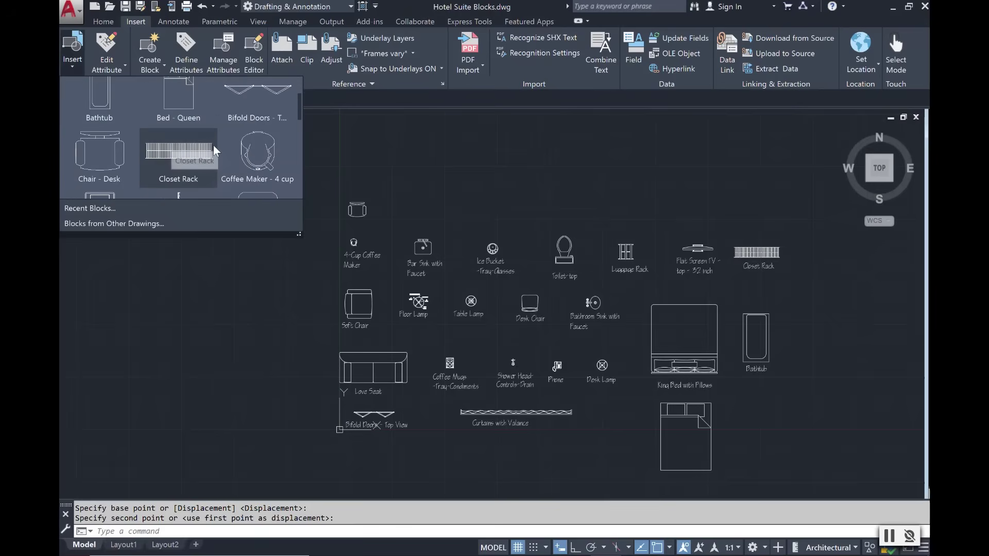
scroll(214, 154, down, 5)
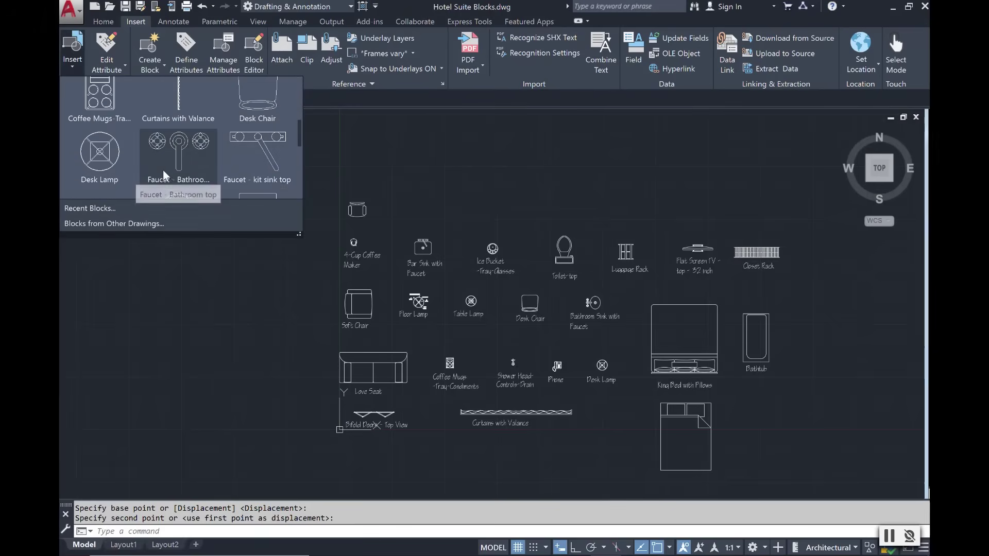
scroll(152, 150, up, 5)
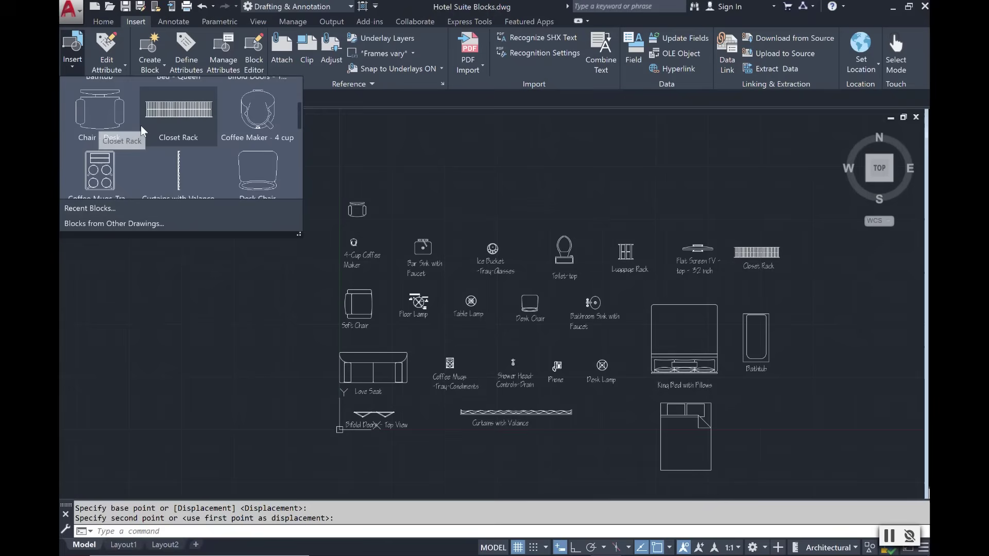
scroll(150, 131, up, 2)
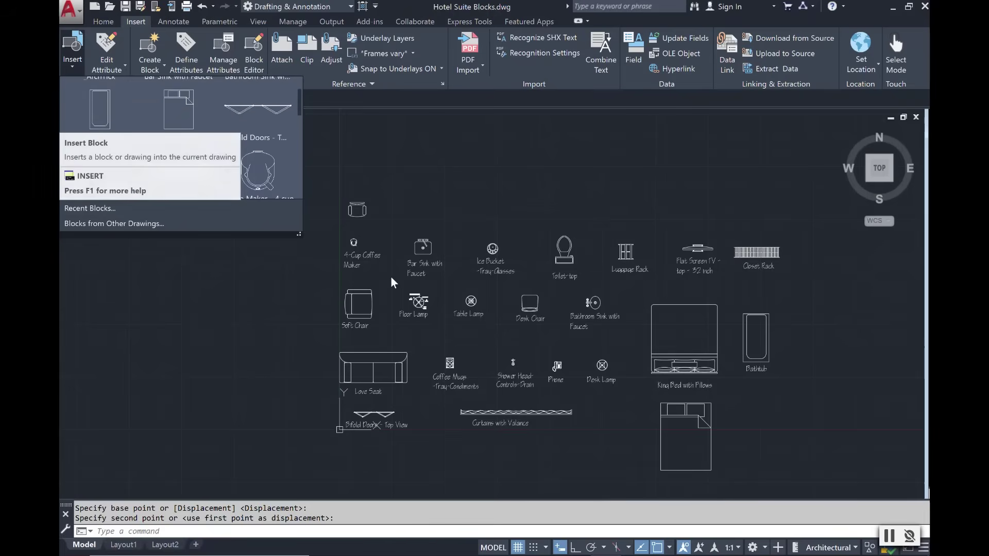
scroll(164, 135, up, 3)
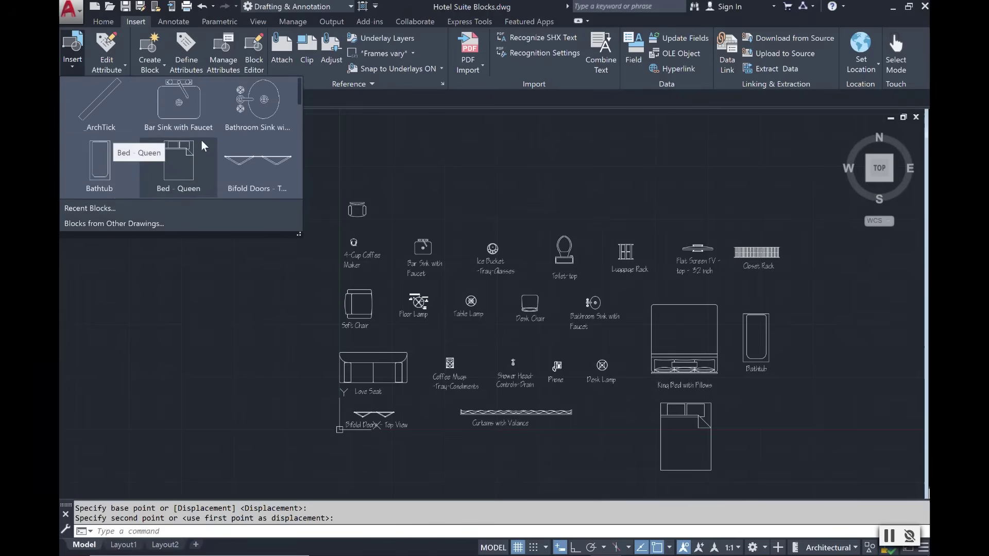
scroll(205, 147, down, 2)
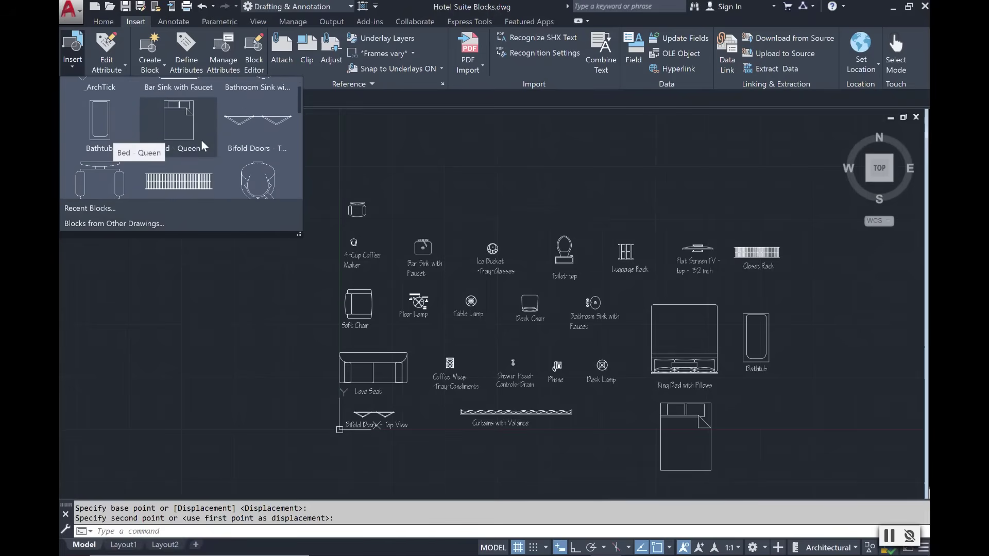
scroll(103, 160, down, 1)
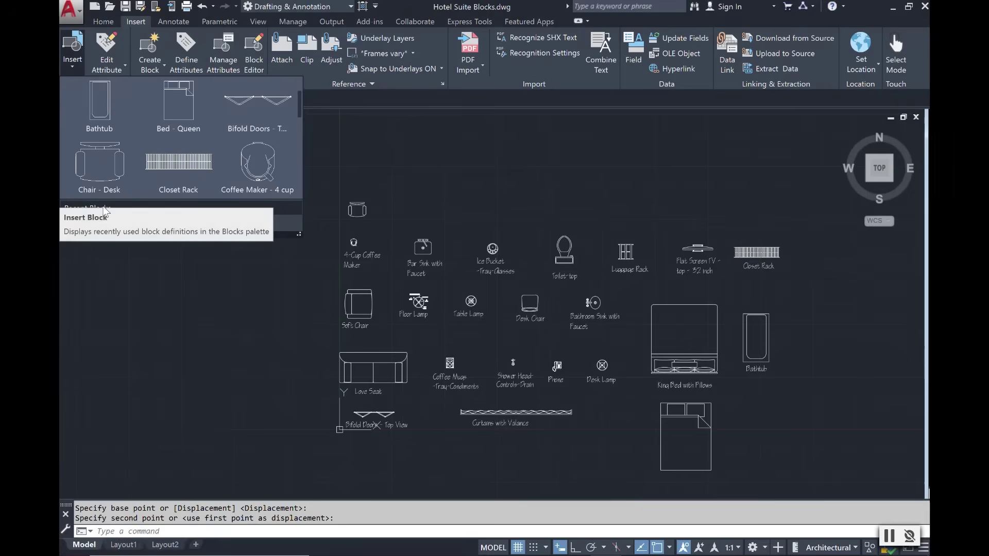
Review the recently used blocks and the current drawing's blocks in the Blocks palette.
click(140, 205)
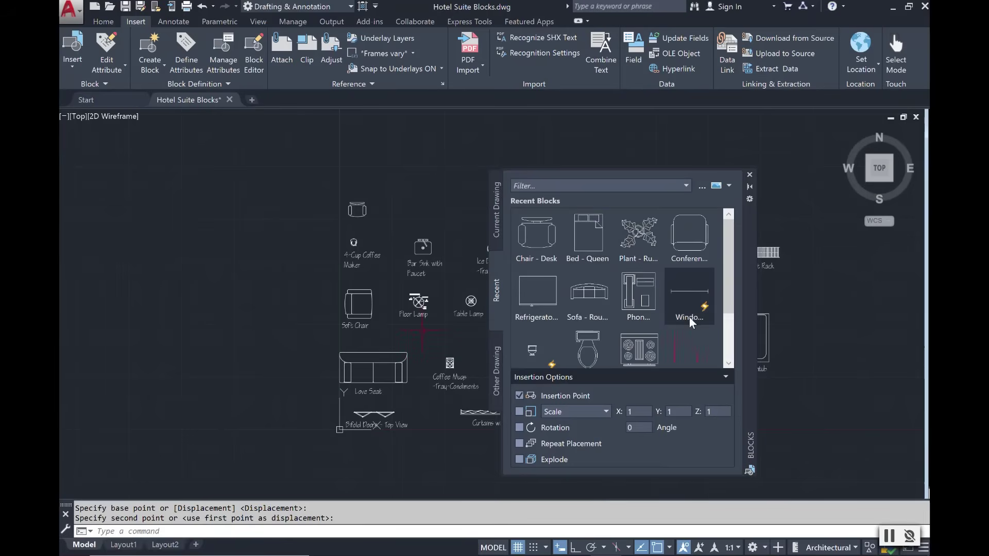
scroll(678, 279, down, 2)
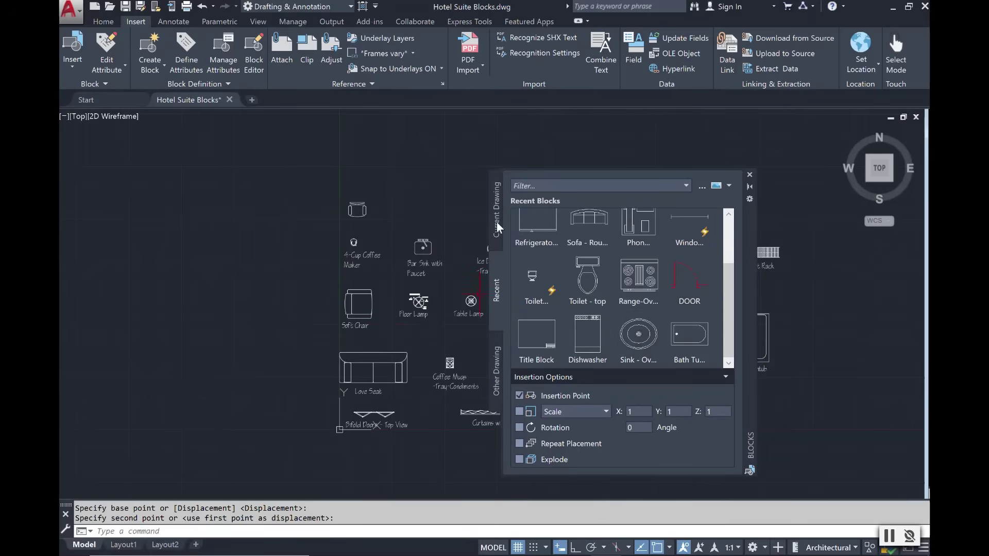
click(498, 227)
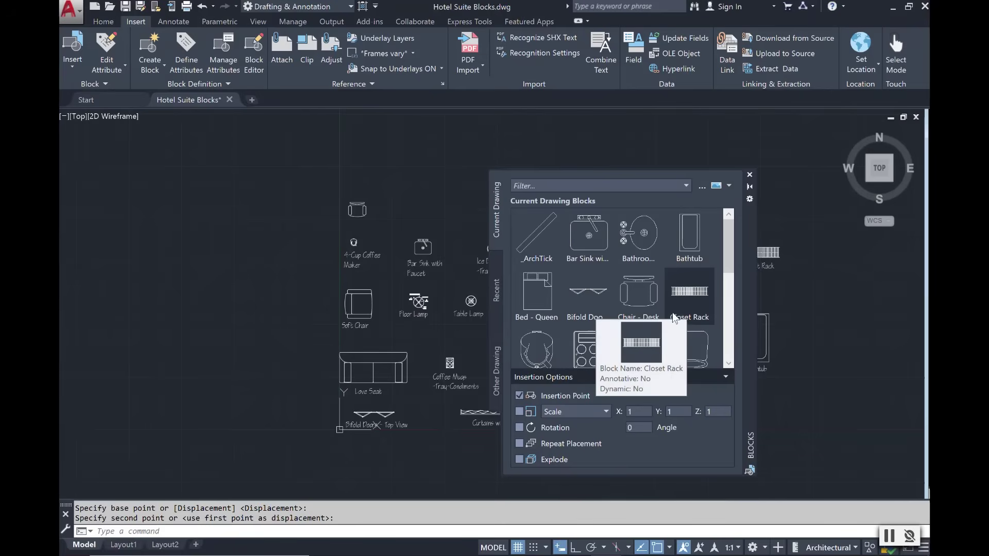
Check the option for browsing to another drawing's blocks, cancel the file selection and close the Blocks palette.
click(498, 391)
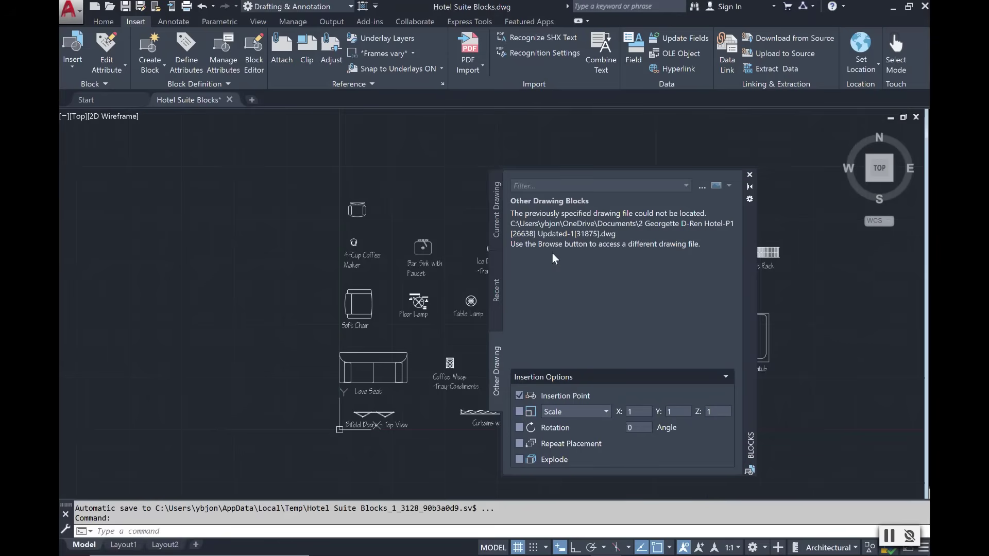
click(702, 188)
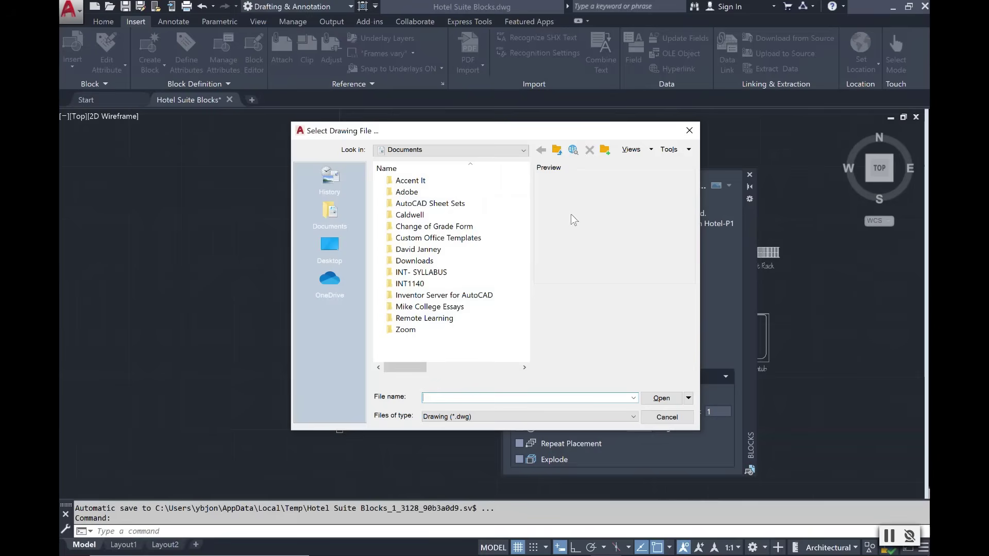
click(687, 132)
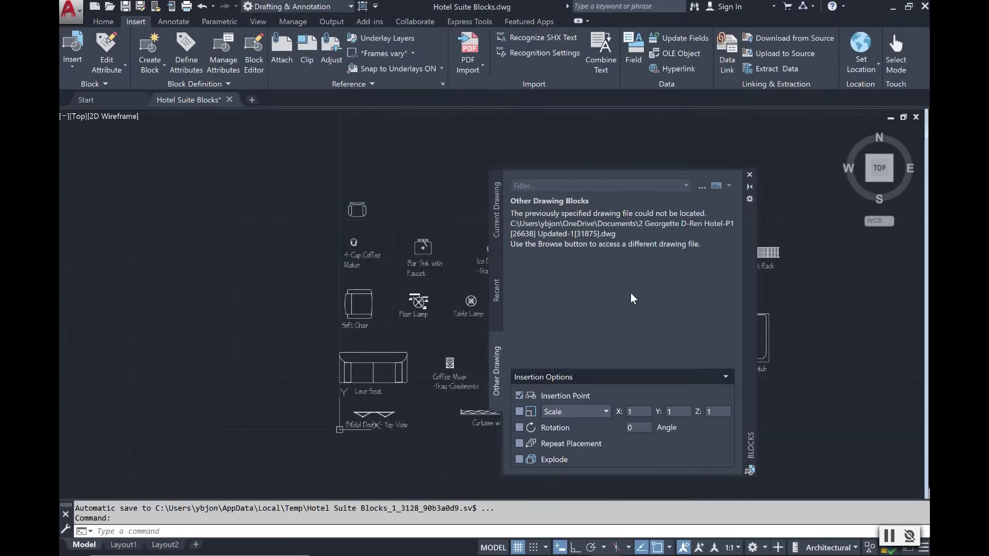
click(750, 175)
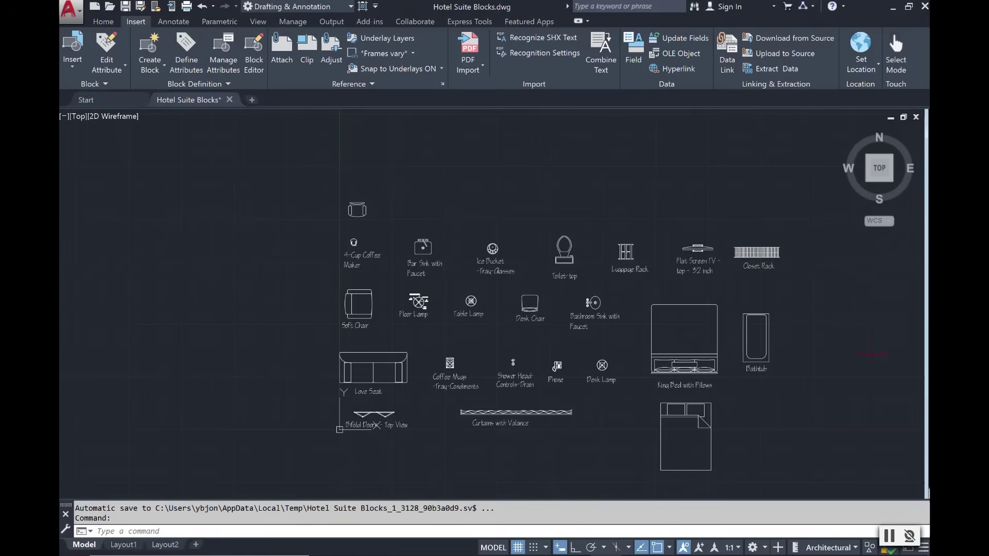
Reopen DesignCenter and display the blocks of the Kitchens.dwg sample drawing.
scroll(872, 354, up, 2)
scroll(764, 378, down, 2)
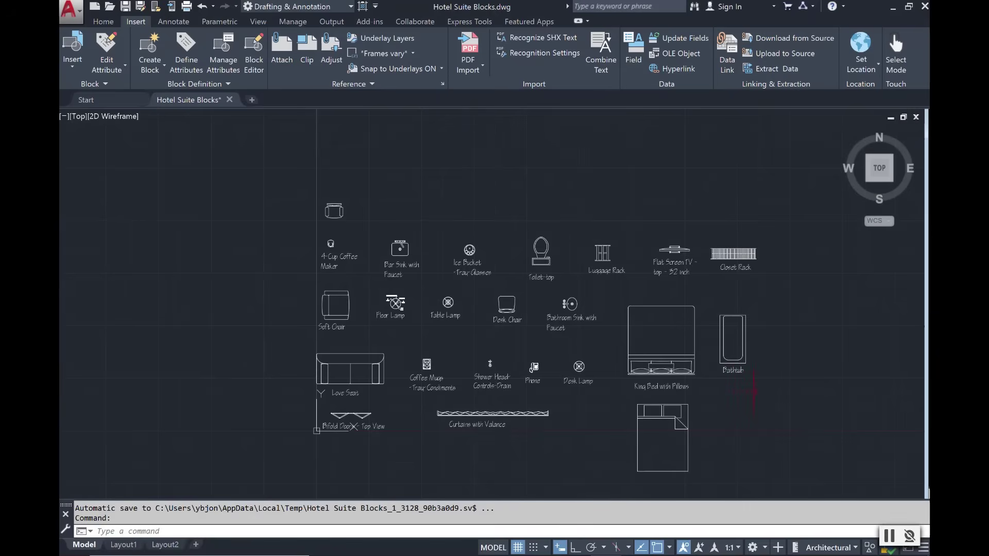
click(254, 22)
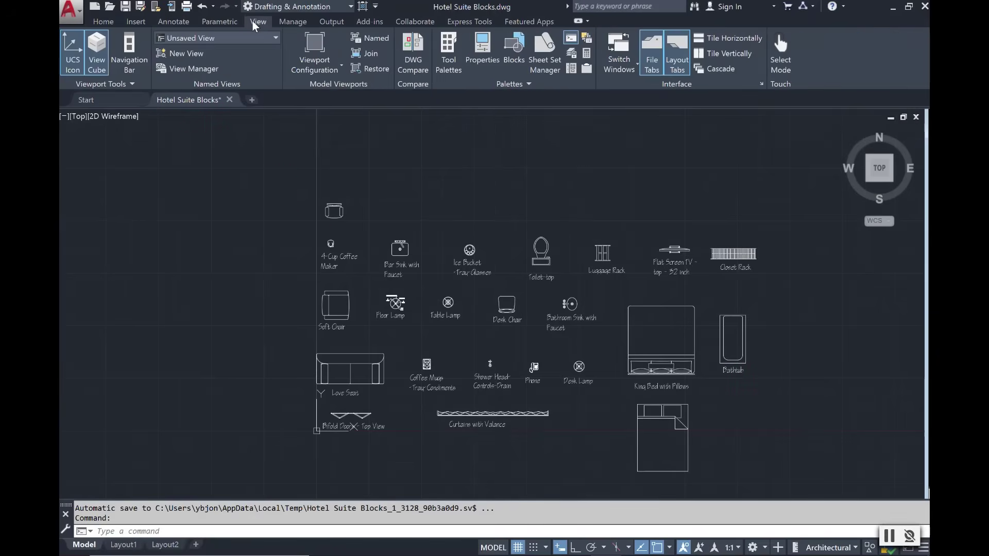
click(570, 70)
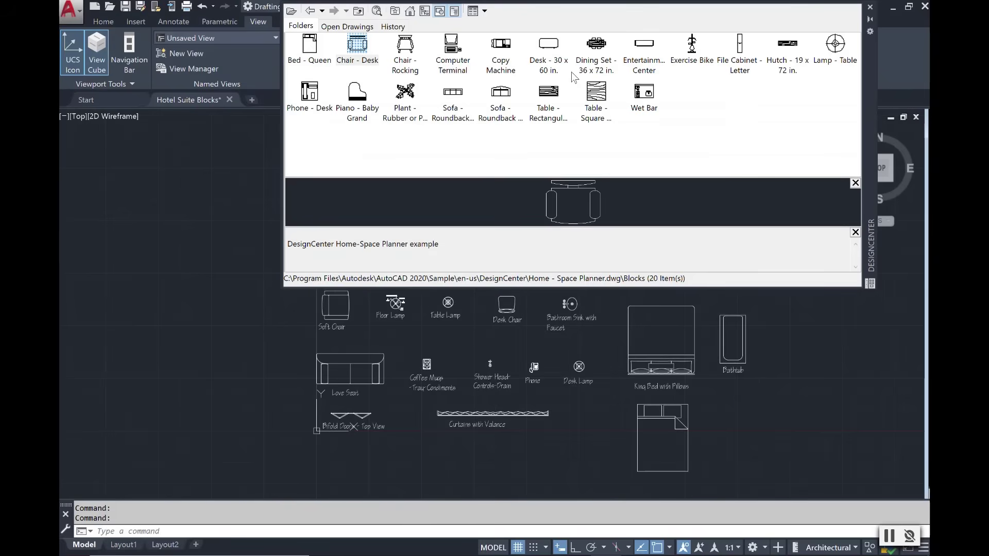
click(311, 11)
click(311, 12)
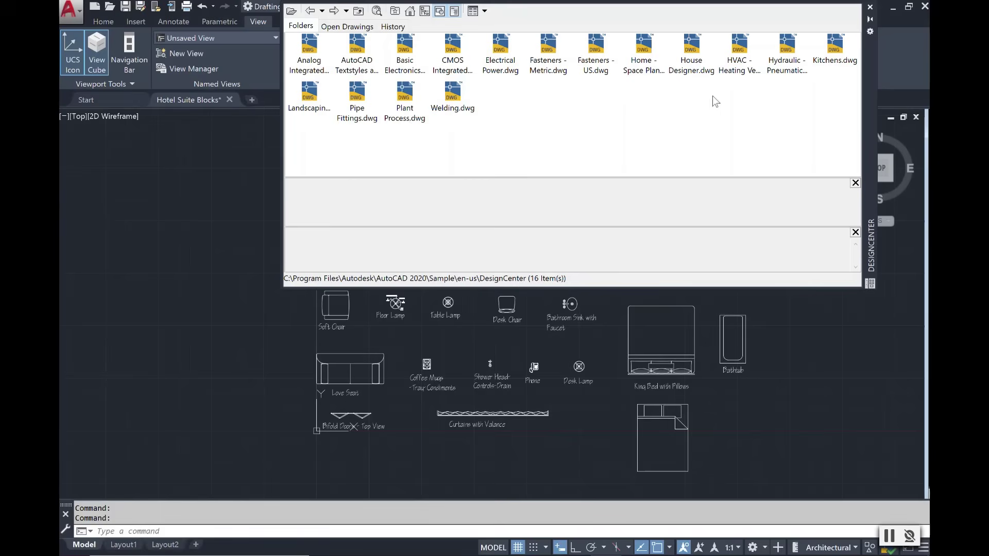
click(829, 64)
double_click(829, 64)
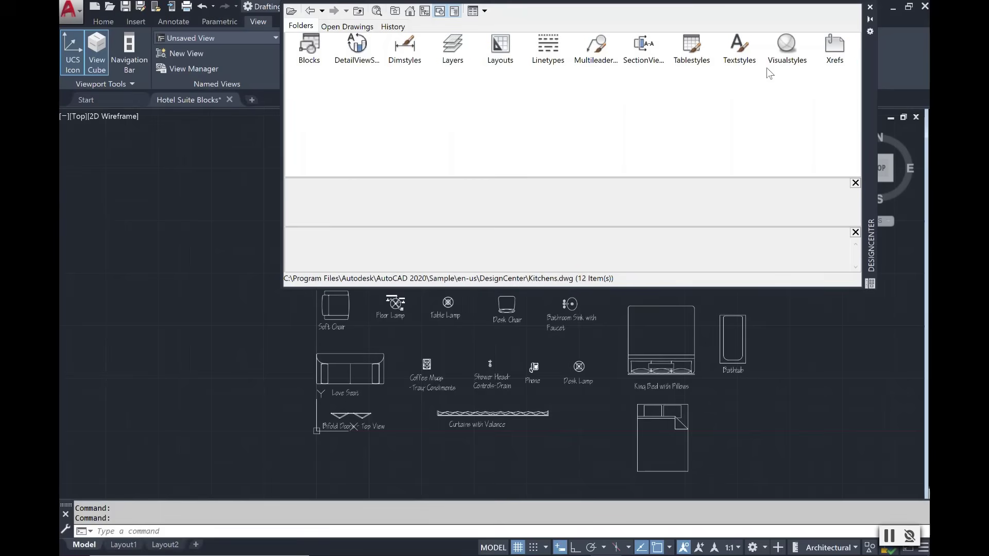
double_click(310, 57)
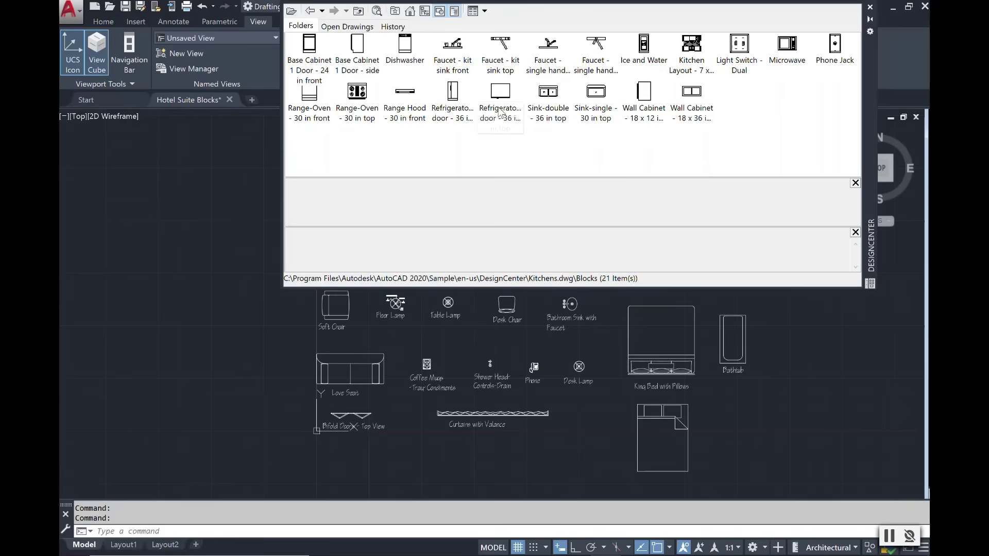
Insert the Refrigerator-2 door - 36 in front block at scale 1 and rotation 0 in the empty area left of the desk chair.
double_click(453, 110)
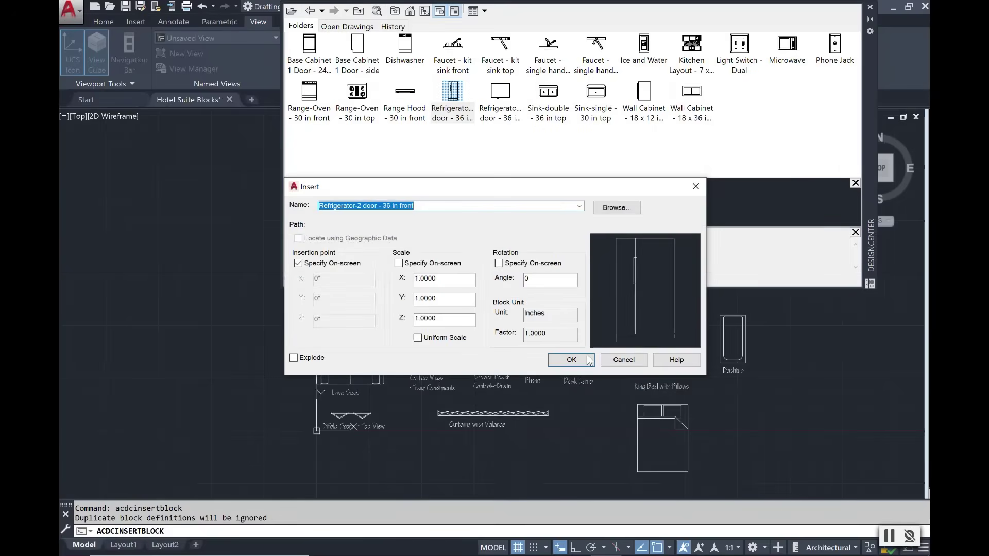
click(568, 356)
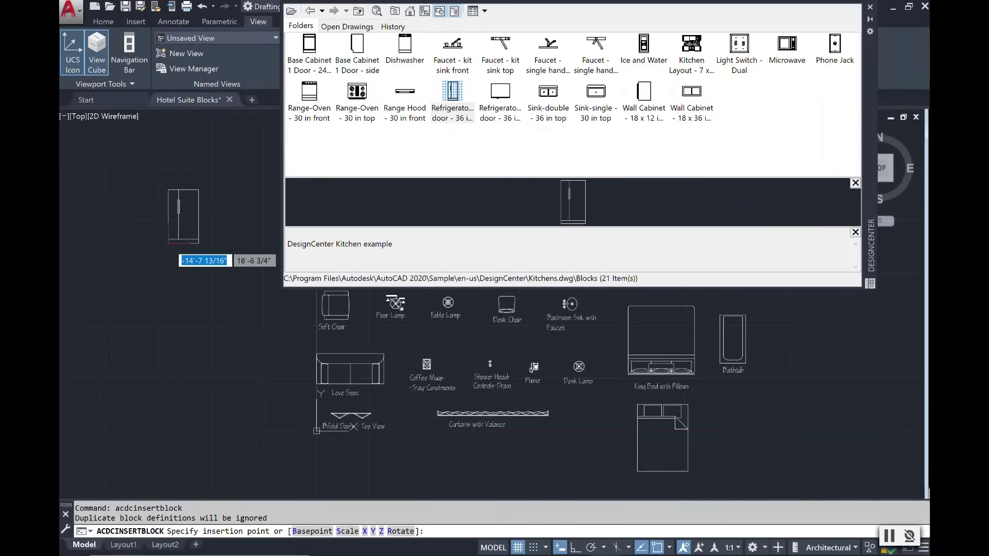
click(186, 286)
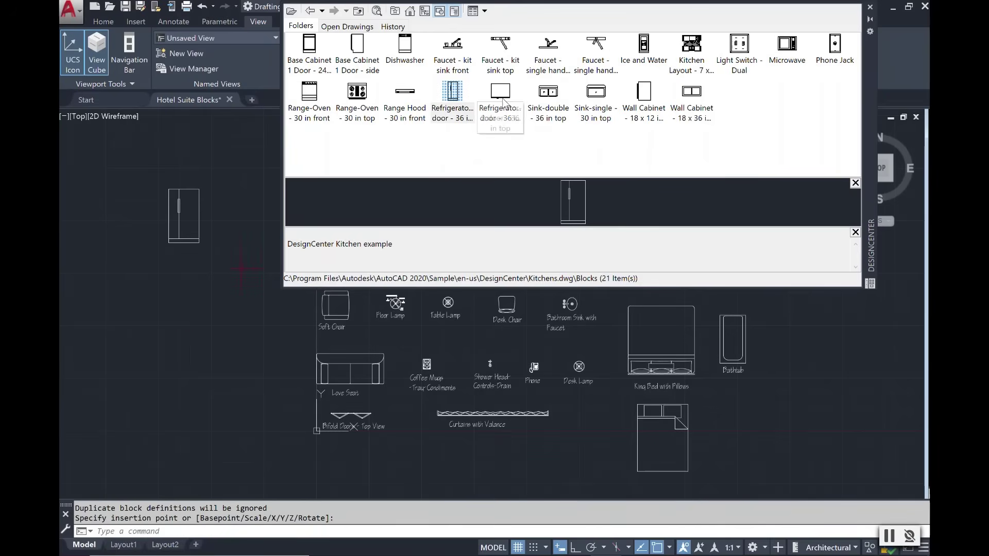
Insert the Refrigerator-2 door - 36 in top block at scale 1 and rotation 0 just right of the front-view refrigerator.
double_click(492, 110)
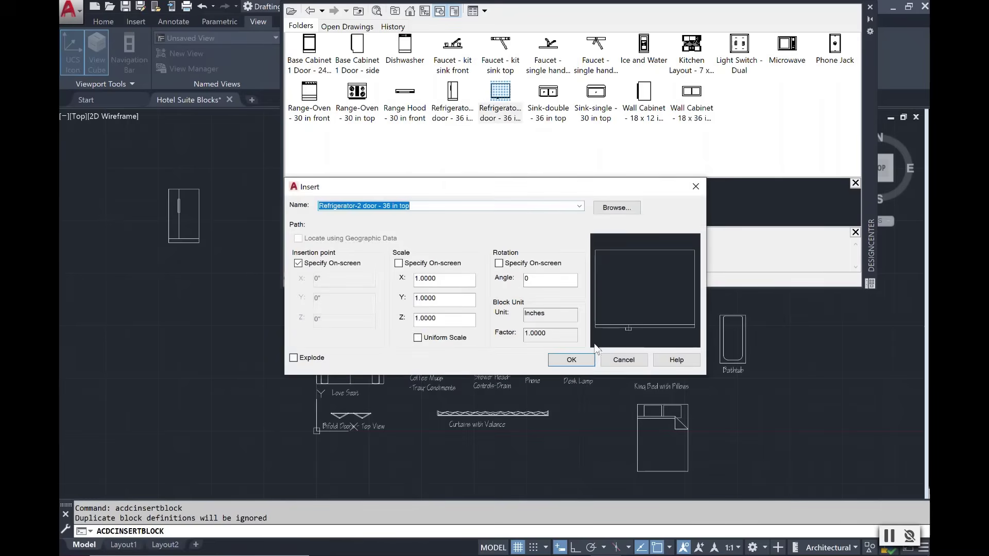
click(571, 359)
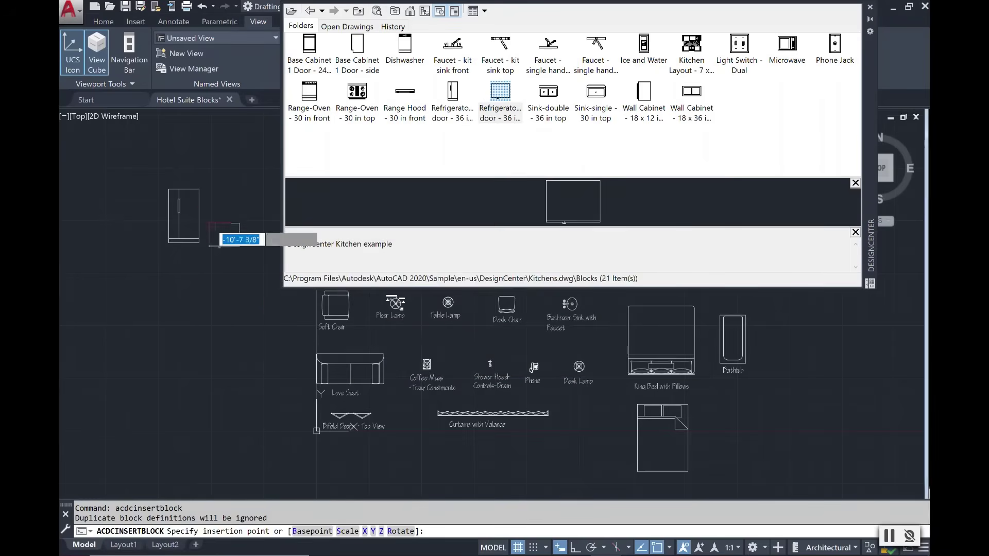
click(231, 232)
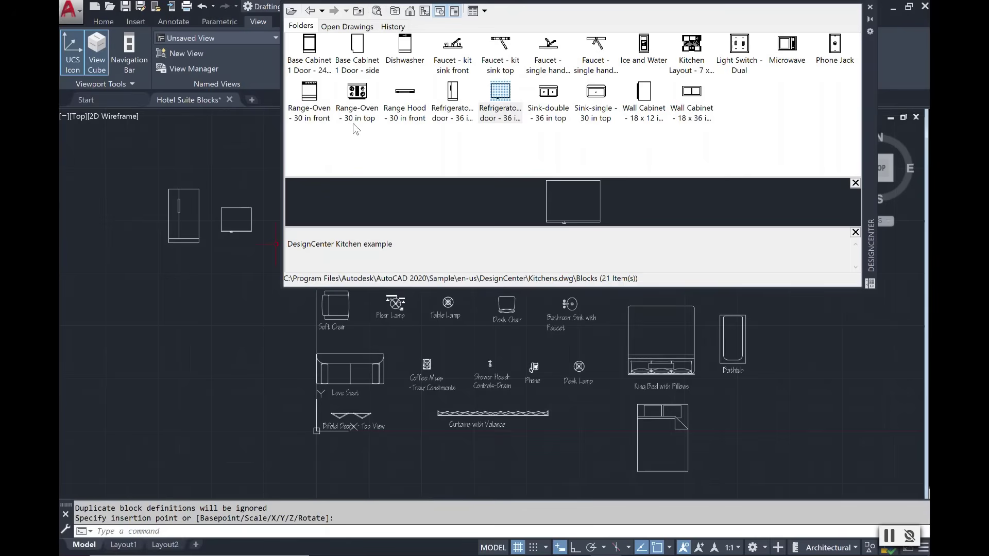
Examine the blocks in the Landscaping.dwg sample, return to DesignCenter's home folder and close DesignCenter.
click(311, 12)
click(310, 11)
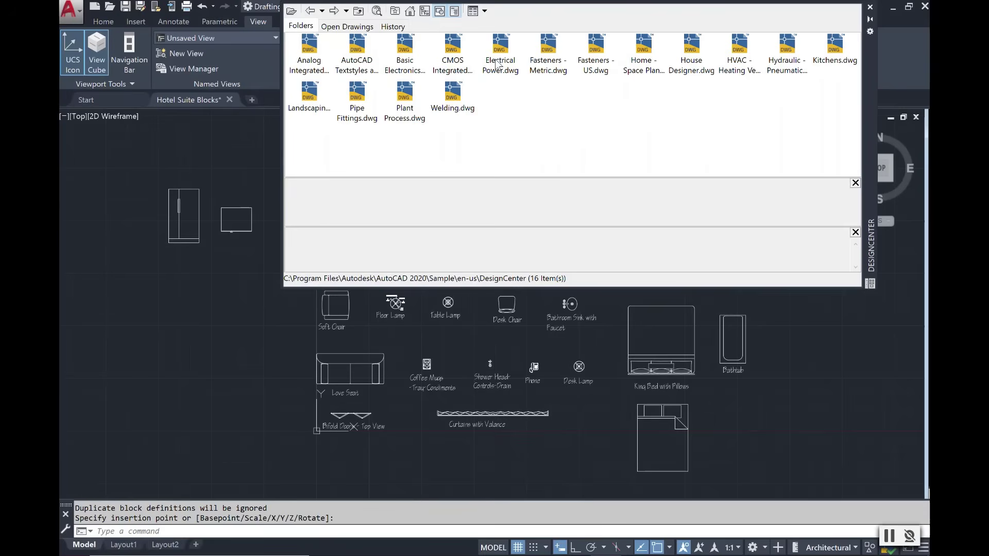
double_click(315, 109)
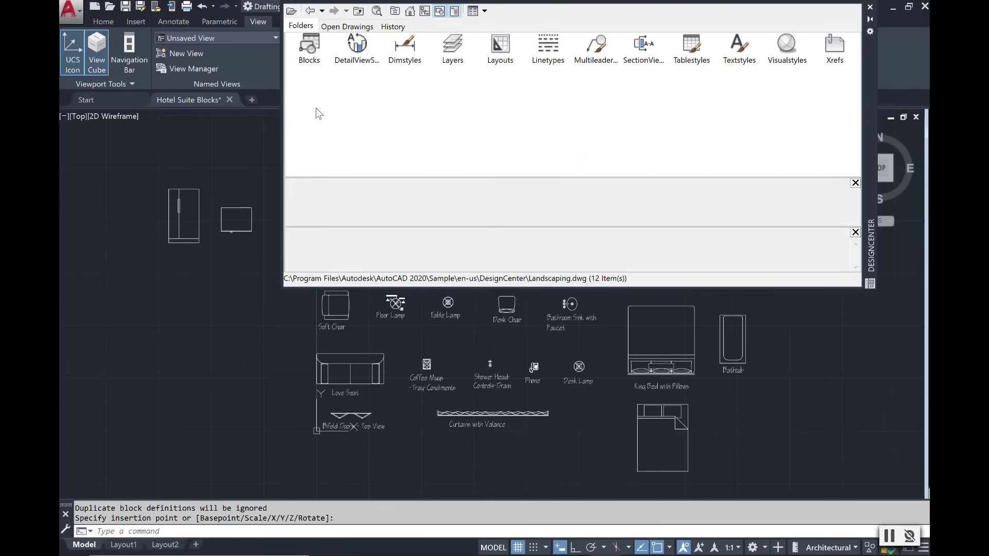
double_click(314, 58)
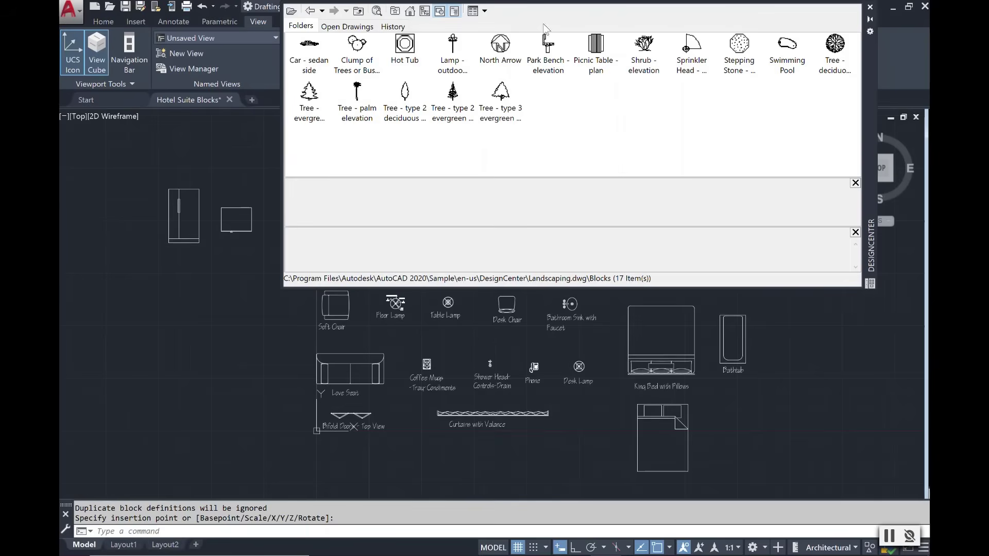
click(410, 11)
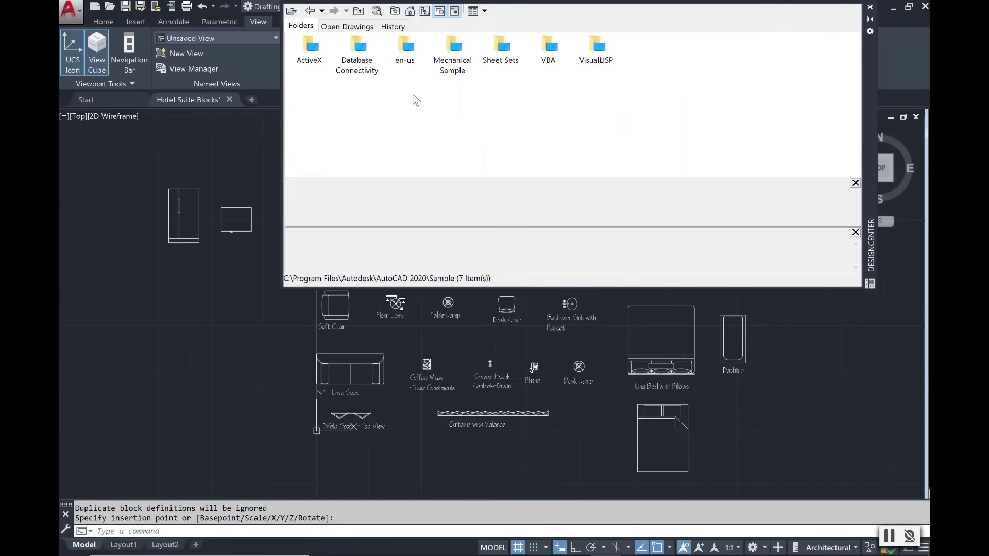
click(870, 7)
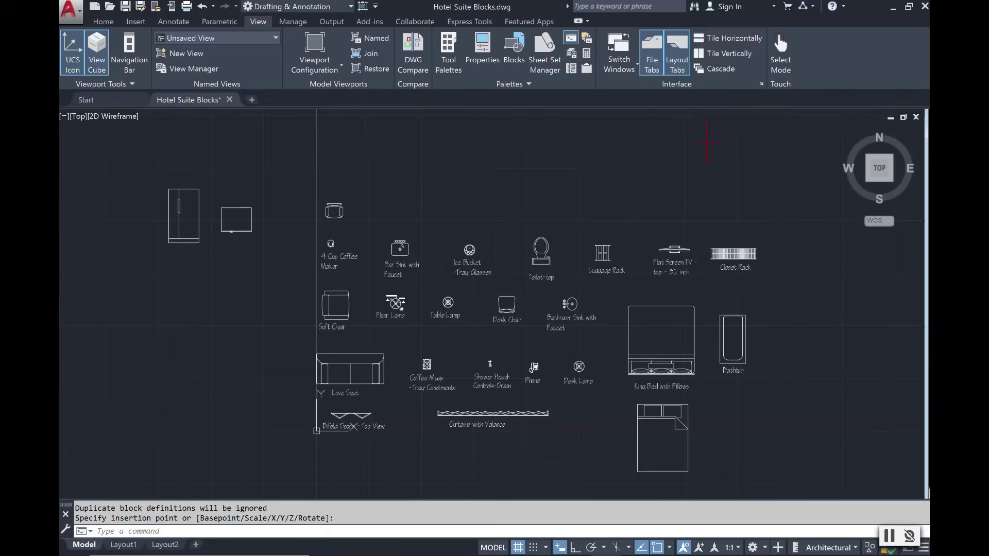